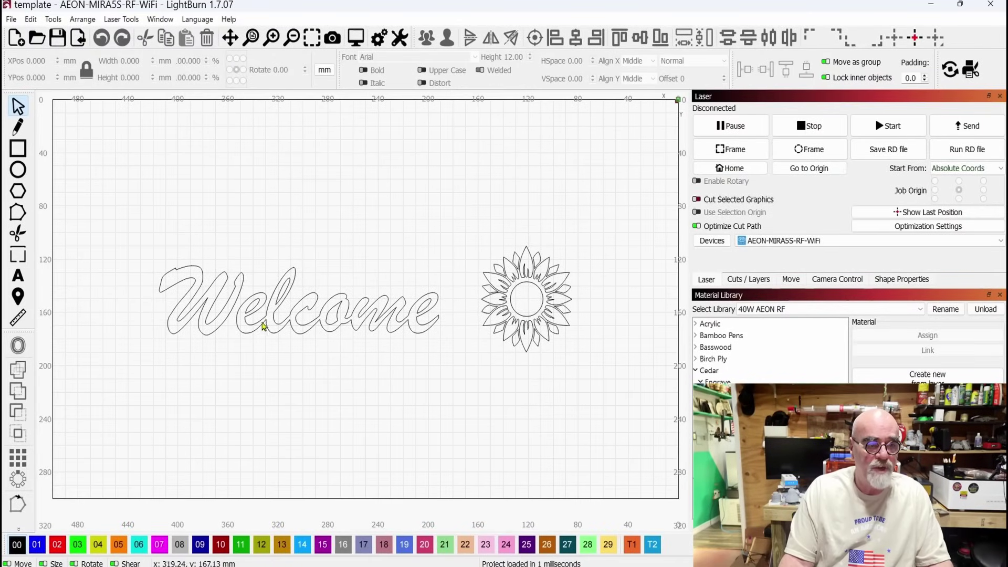
Edit the Welcome text, trimming it down to 'Welc'.
{"action": "left_click", "coordinate": [321, 317]}
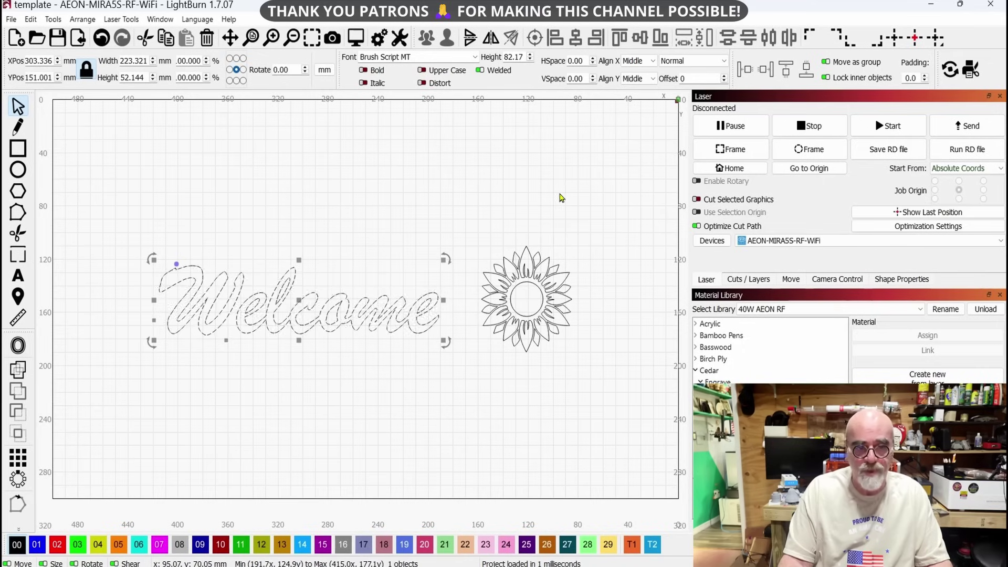
{"action": "left_click_drag", "start_coordinate": [574, 350], "coordinate": [540, 329]}
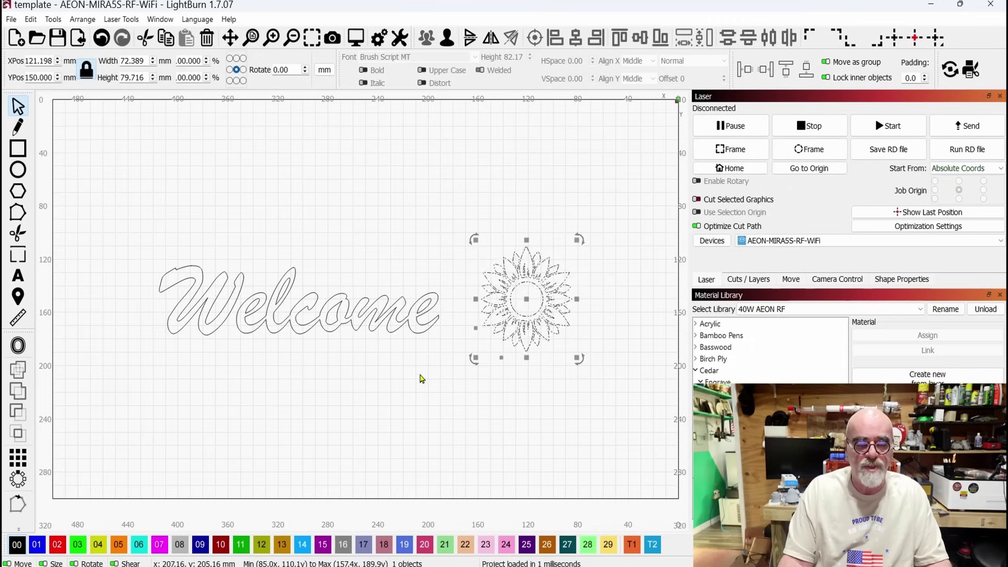
{"action": "left_click", "coordinate": [421, 378]}
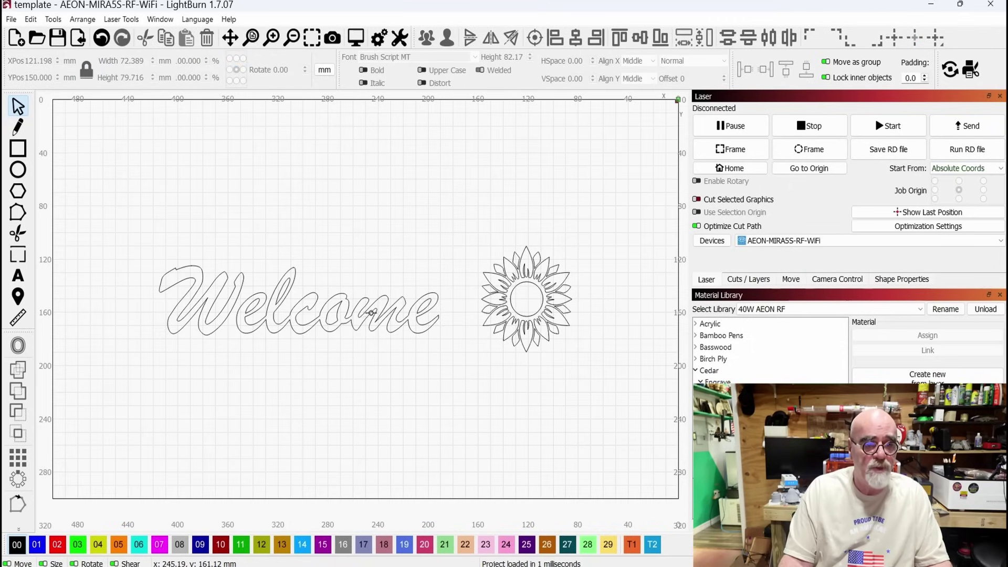
{"action": "double_click", "coordinate": [372, 316]}
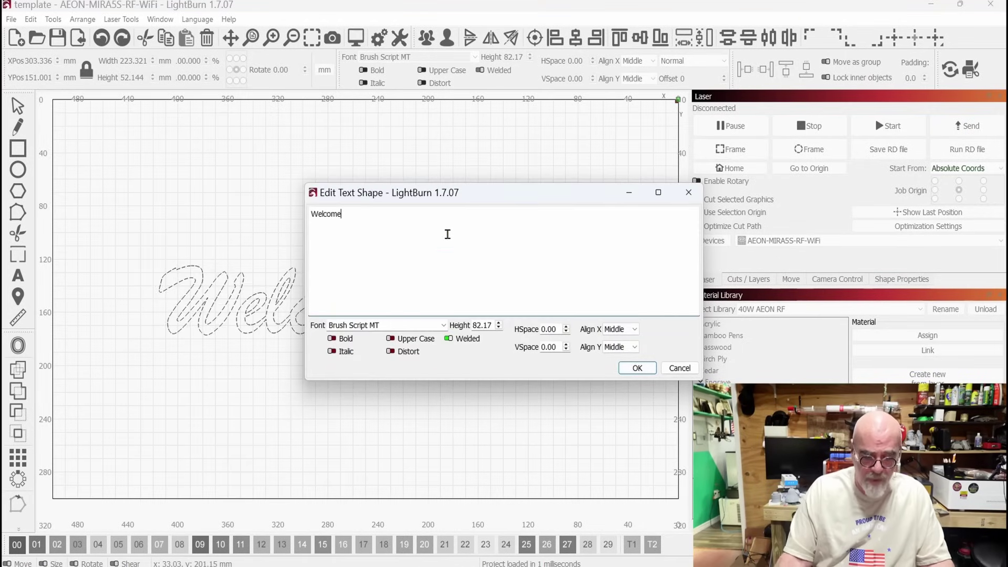
{"action": "key", "text": "BackSpace"}
{"action": "key", "text": "BackSpace"}
{"action": "key", "text": "BackSpace"}
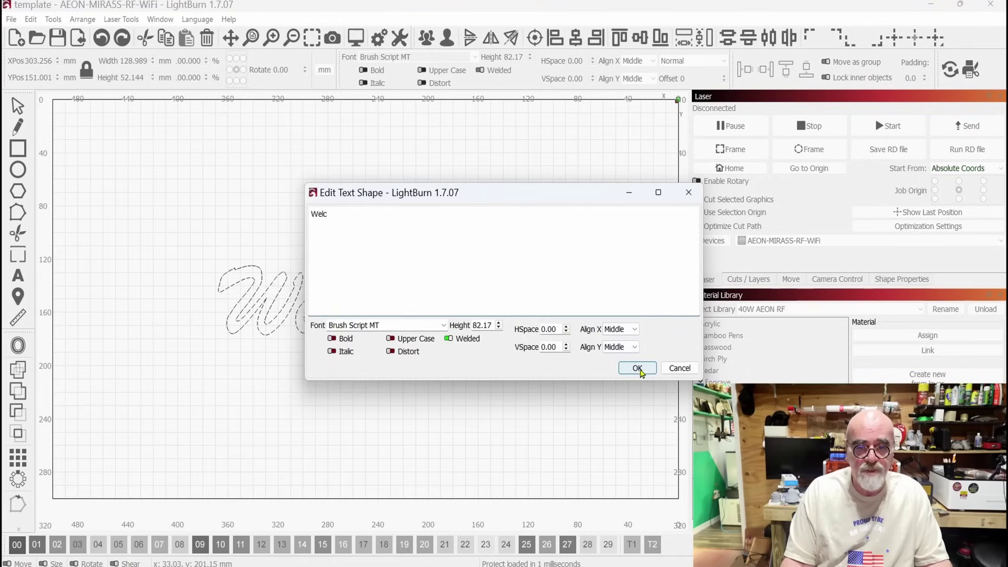
{"action": "left_click", "coordinate": [639, 368]}
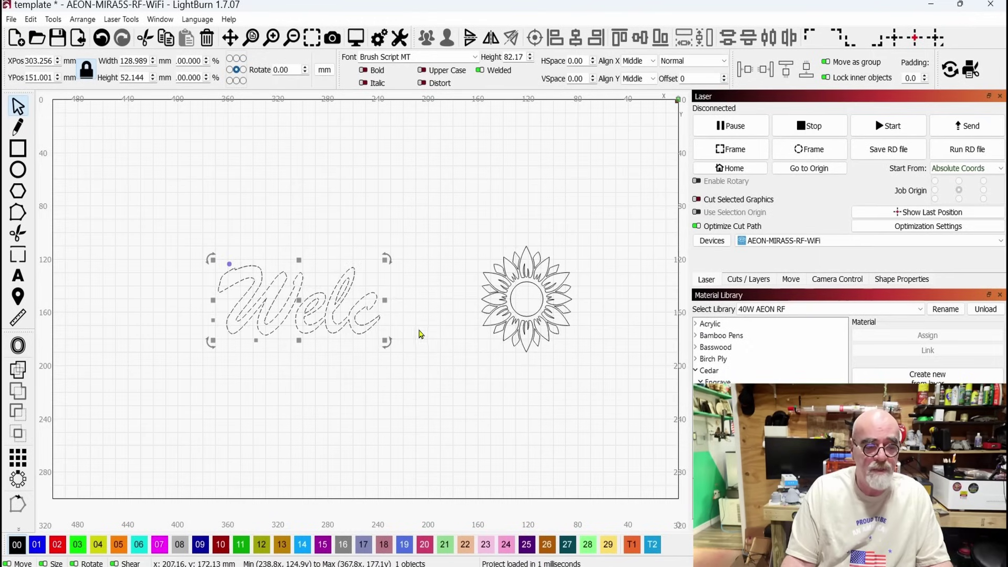
{"action": "left_click", "coordinate": [430, 332]}
Add a separate script text object 'me' below Welc.
{"action": "scroll", "coordinate": [436, 336], "scroll_direction": "down", "scroll_amount": 2}
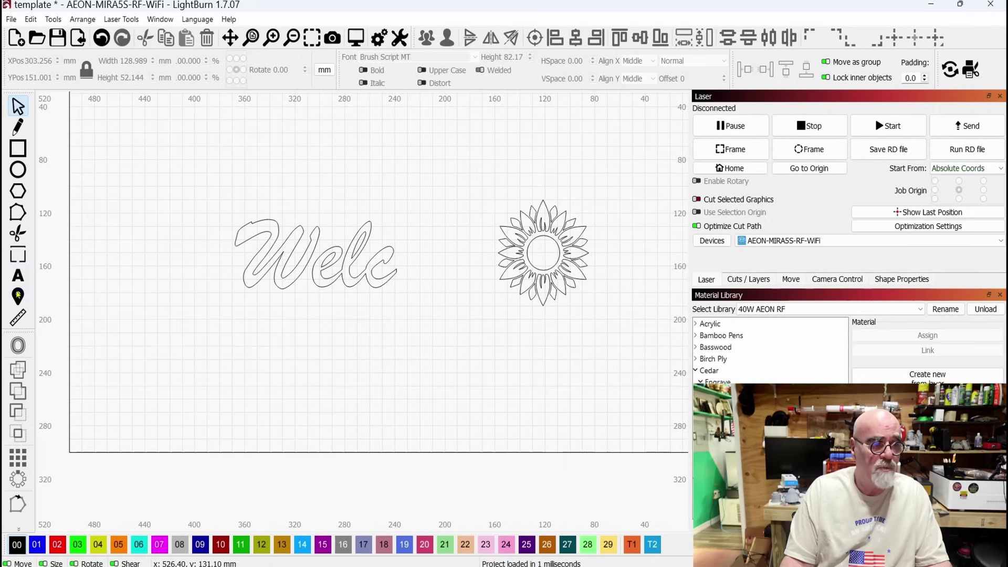
{"action": "left_click", "coordinate": [18, 279]}
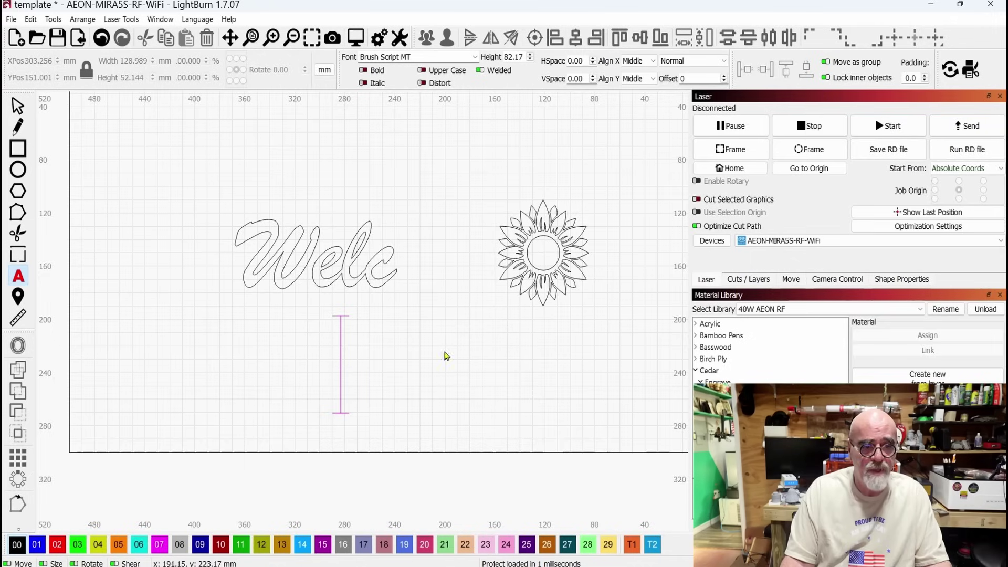
{"action": "type", "text": "me"}
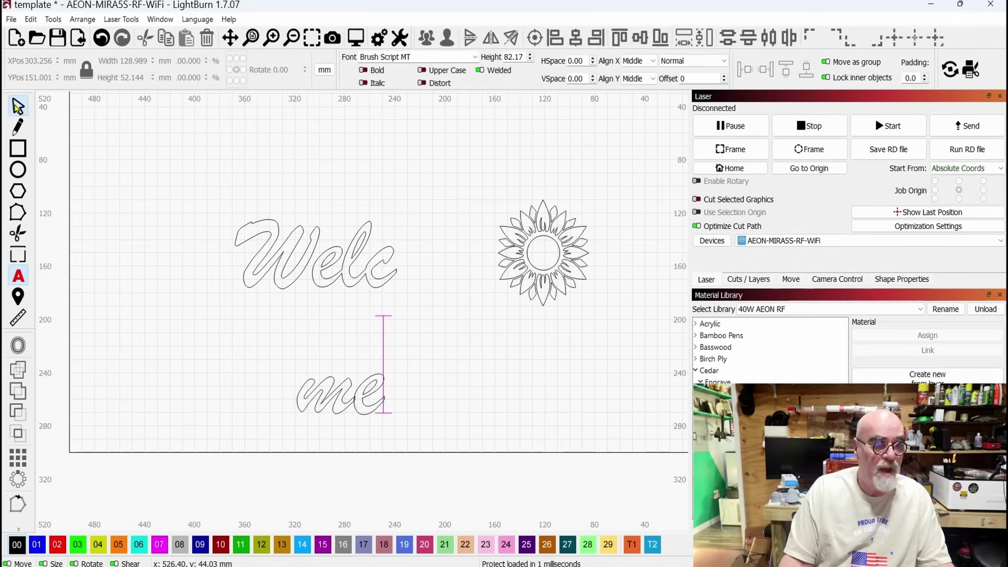
{"action": "left_click", "coordinate": [21, 107]}
{"action": "left_click", "coordinate": [475, 340]}
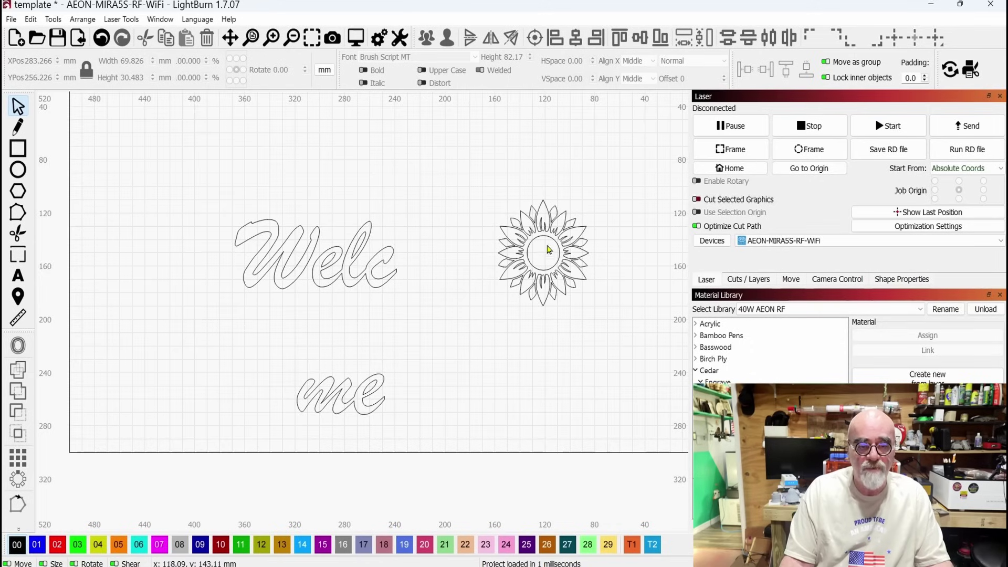
Scale the sunflower up to about 83 × 92 mm and place it right after Welc.
{"action": "left_click_drag", "start_coordinate": [592, 315], "coordinate": [544, 269]}
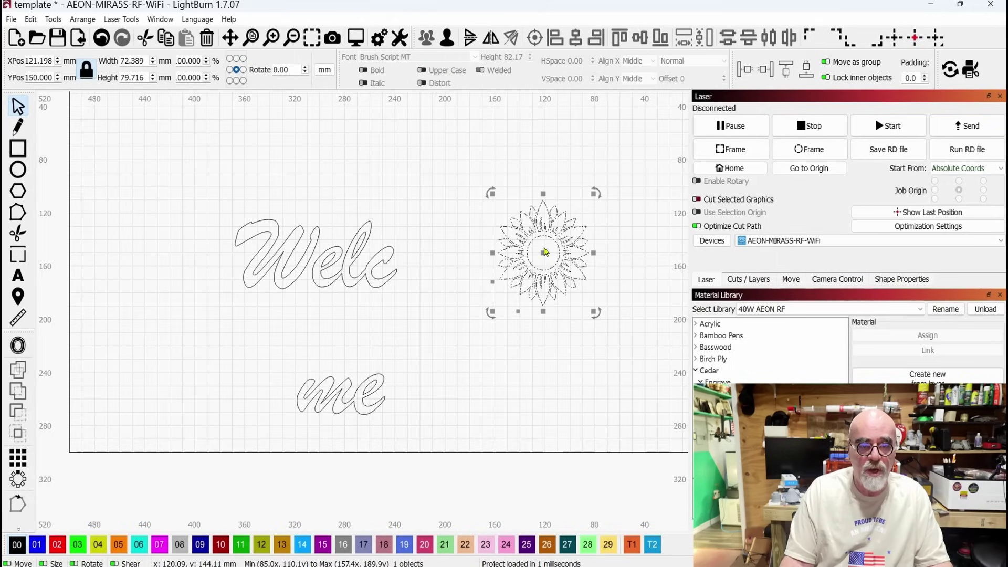
{"action": "left_click_drag", "start_coordinate": [523, 261], "coordinate": [333, 273]}
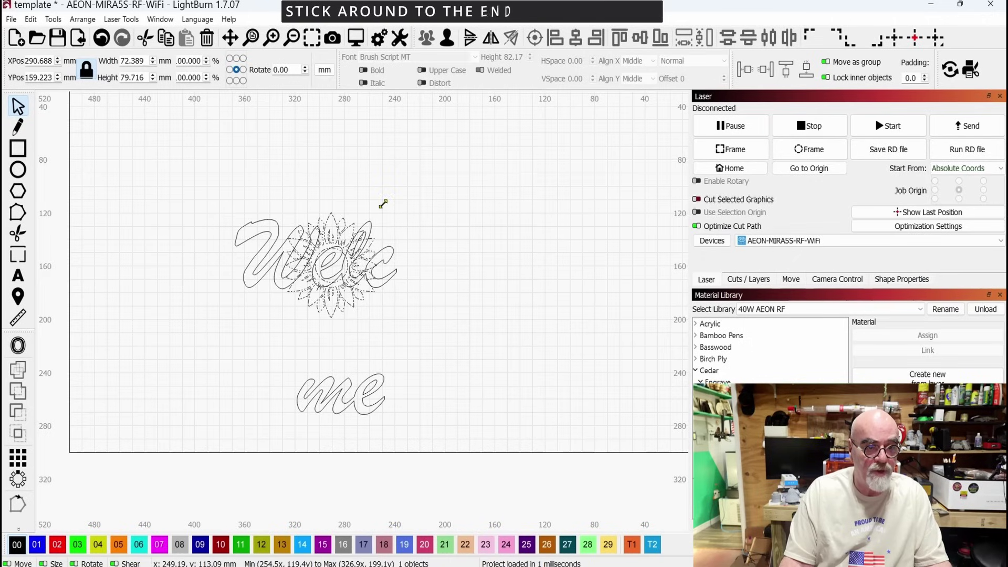
{"action": "left_click_drag", "start_coordinate": [384, 205], "coordinate": [386, 202]}
{"action": "left_click_drag", "start_coordinate": [279, 323], "coordinate": [271, 332]}
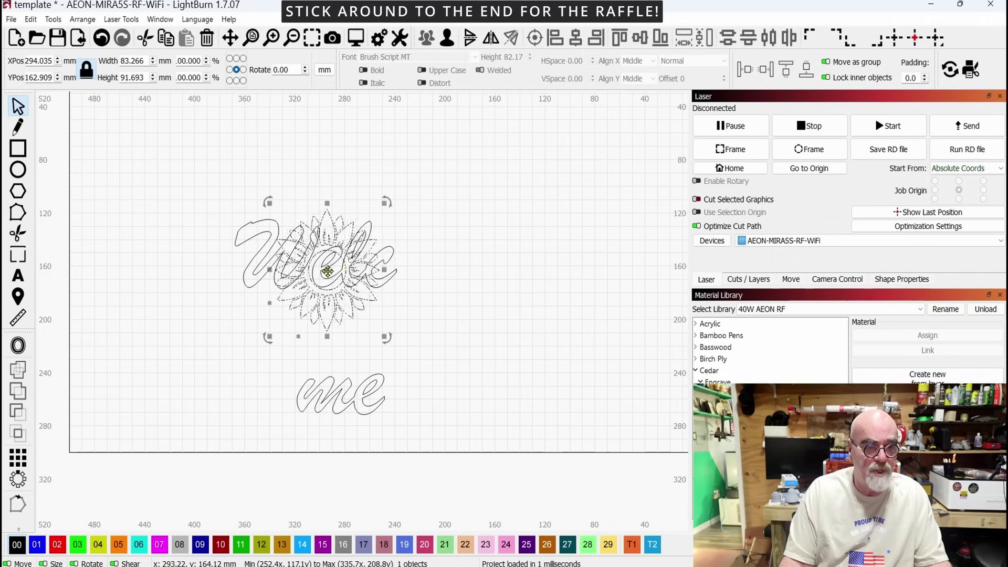
{"action": "left_click_drag", "start_coordinate": [353, 277], "coordinate": [452, 265]}
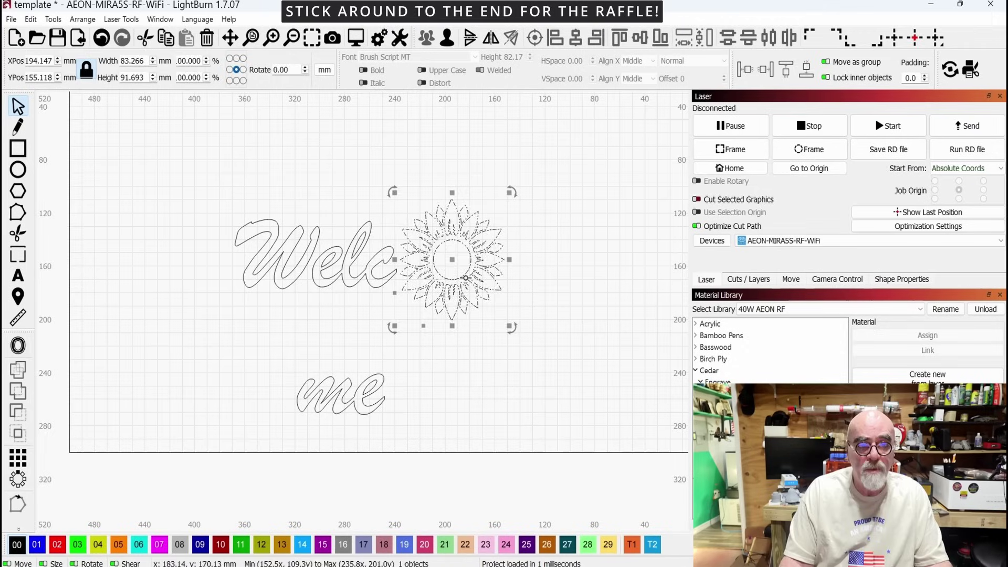
{"action": "left_click", "coordinate": [484, 359]}
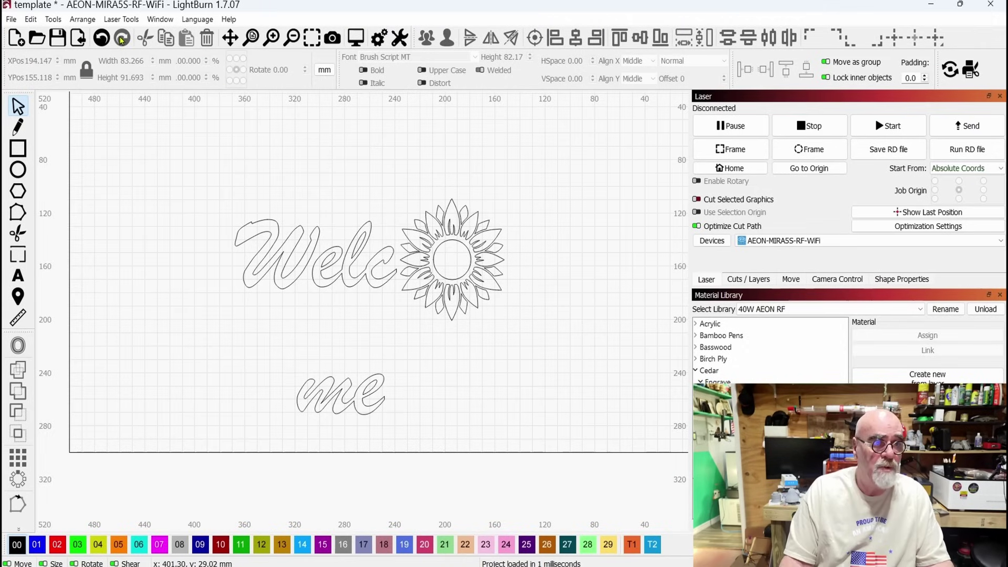
Switch to filled display and draw a solid circle, moving it onto the sunflower's centre.
{"action": "left_click", "coordinate": [158, 22]}
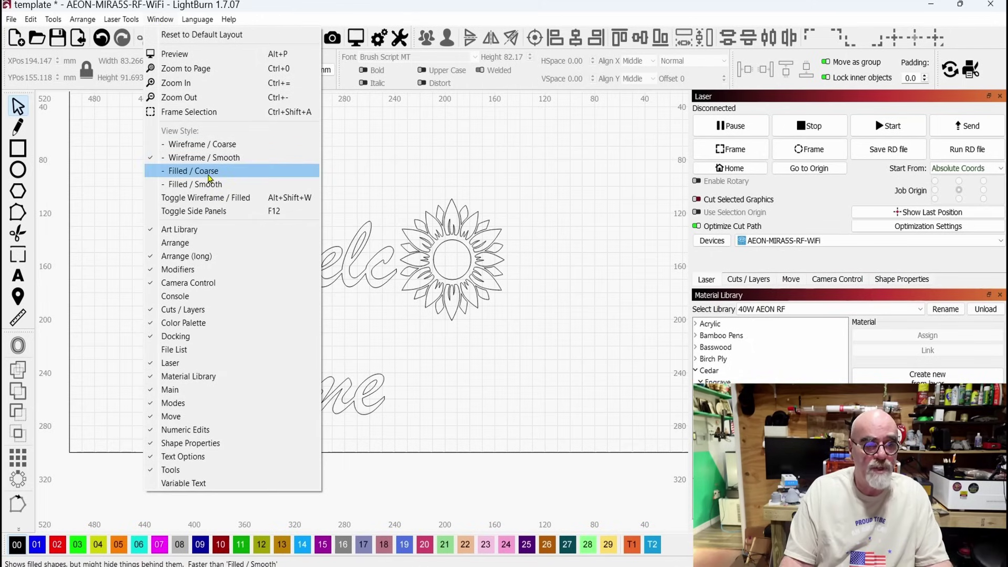
{"action": "left_click", "coordinate": [209, 177]}
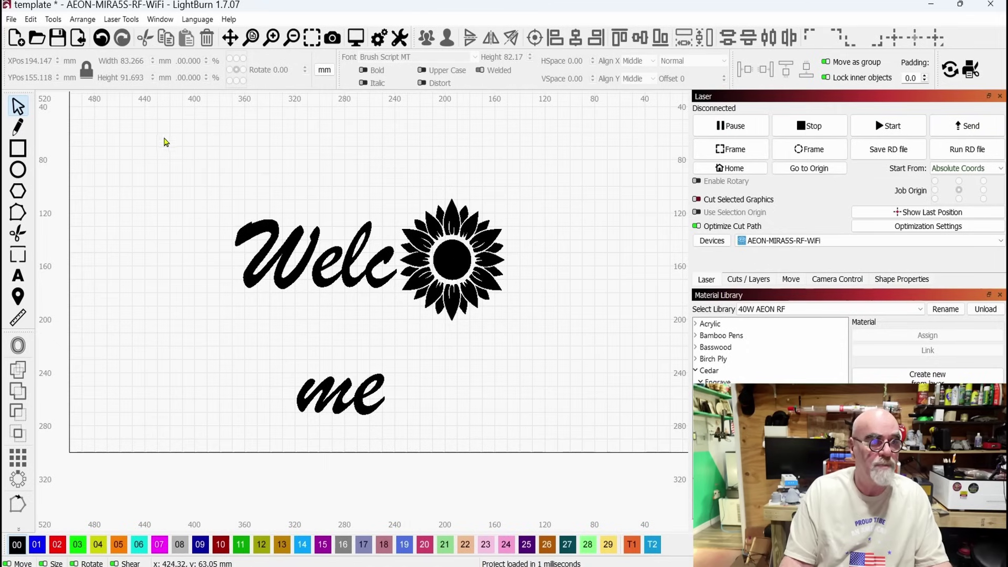
{"action": "left_click", "coordinate": [18, 170]}
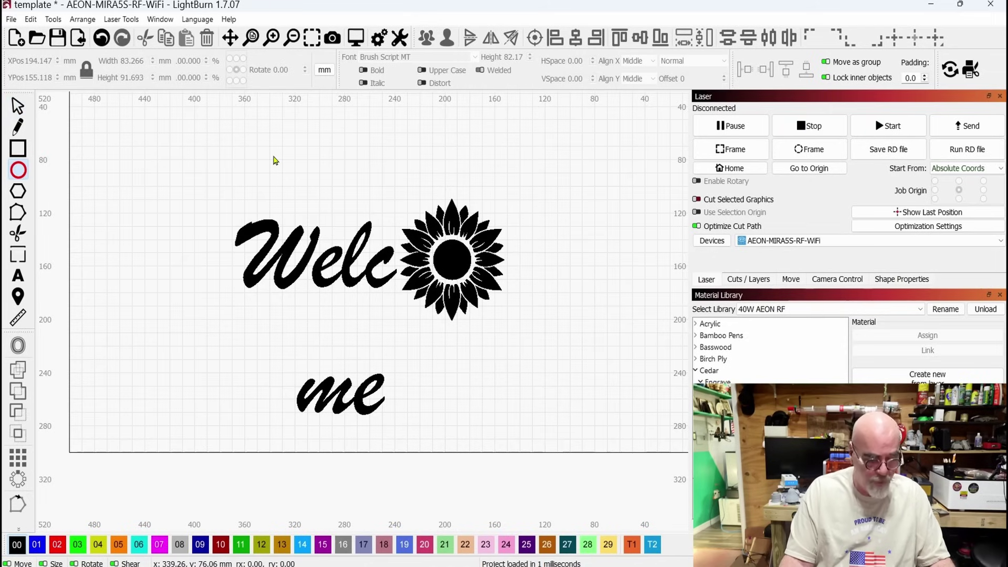
{"action": "left_click_drag", "start_coordinate": [342, 165], "coordinate": [372, 189]}
{"action": "left_click", "coordinate": [21, 110]}
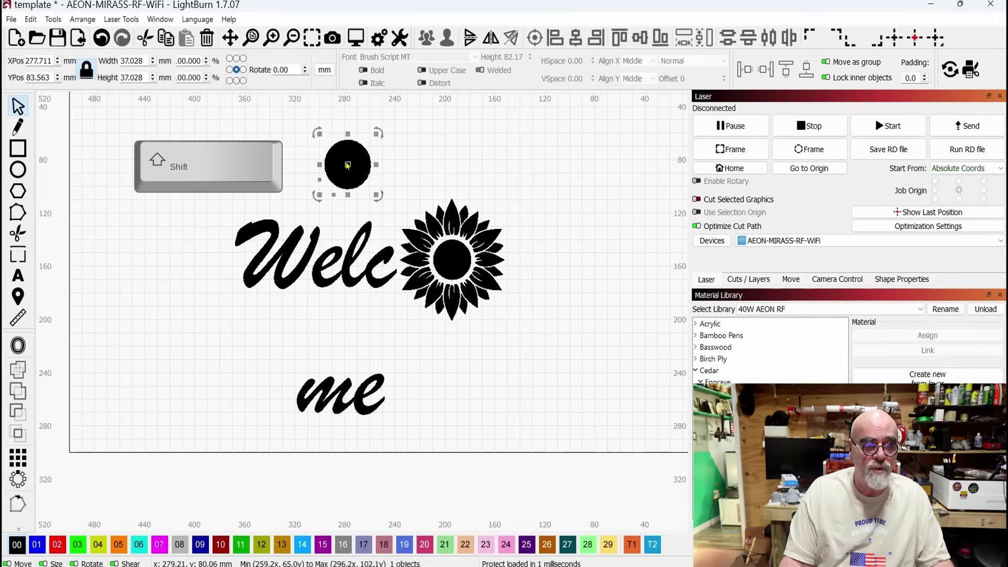
{"action": "left_click_drag", "start_coordinate": [347, 163], "coordinate": [469, 240]}
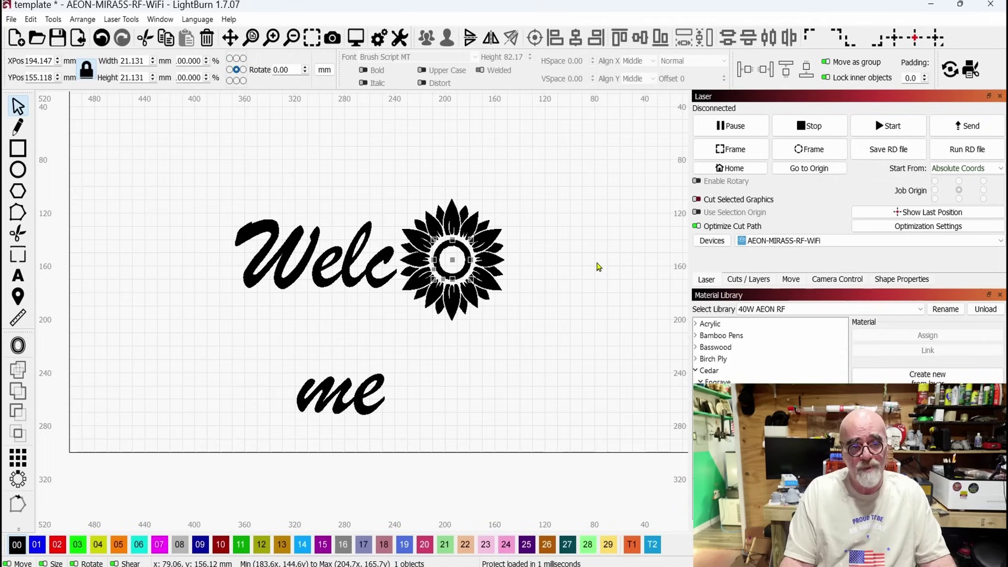
Group the sunflower with its centre circle and reposition the group beside Welc.
{"action": "left_click", "coordinate": [578, 269]}
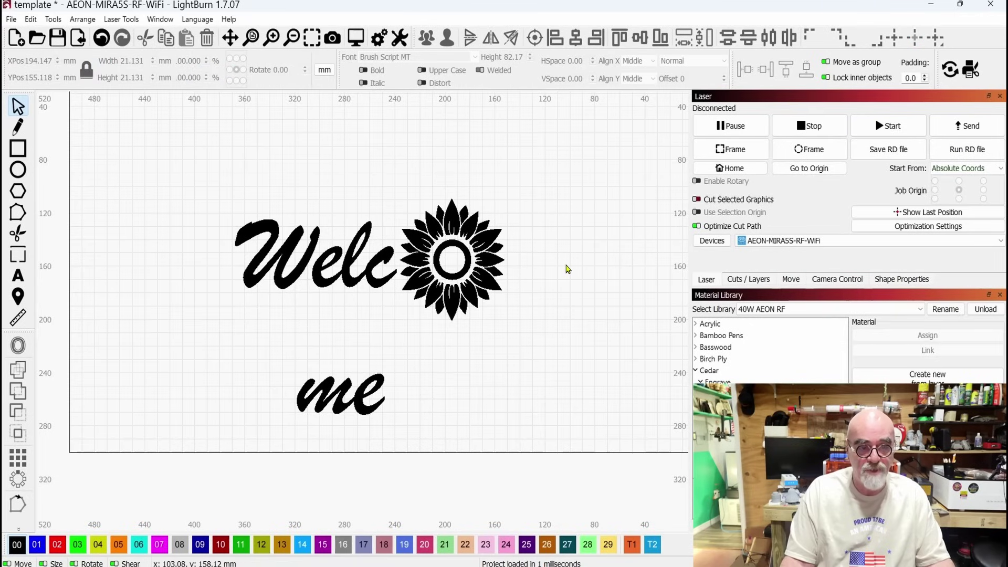
{"action": "mouse_move", "coordinate": [521, 319]}
{"action": "left_mouse_down"}
{"action": "mouse_move", "coordinate": [440, 262]}
{"action": "mouse_move", "coordinate": [429, 222]}
{"action": "left_mouse_up"}
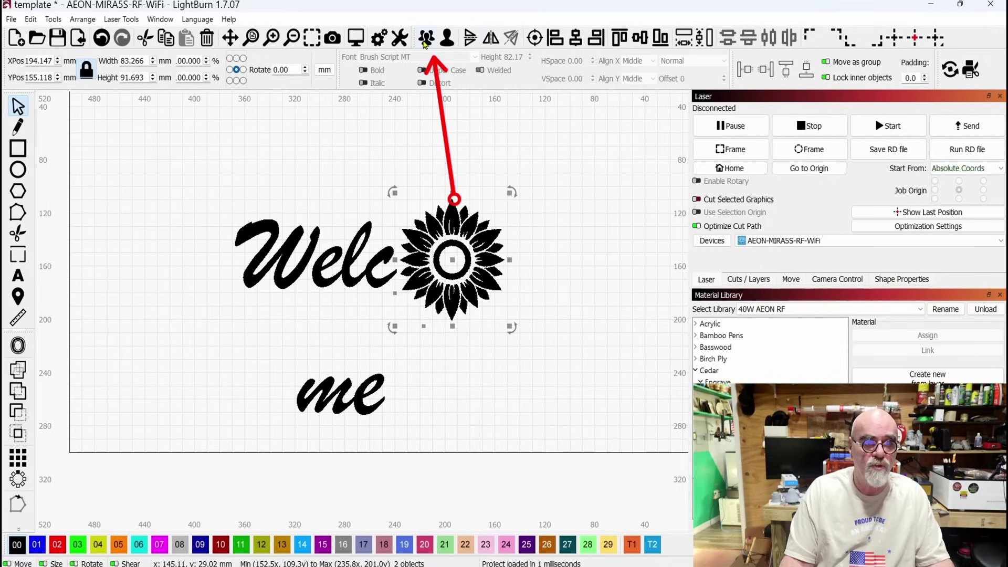
{"action": "left_click", "coordinate": [426, 38]}
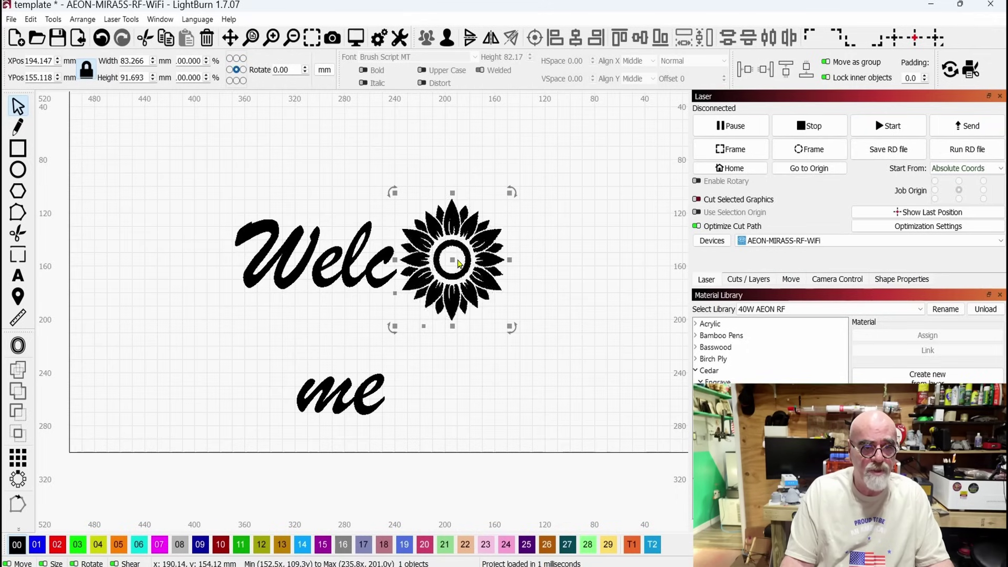
{"action": "left_click_drag", "start_coordinate": [452, 260], "coordinate": [332, 273]}
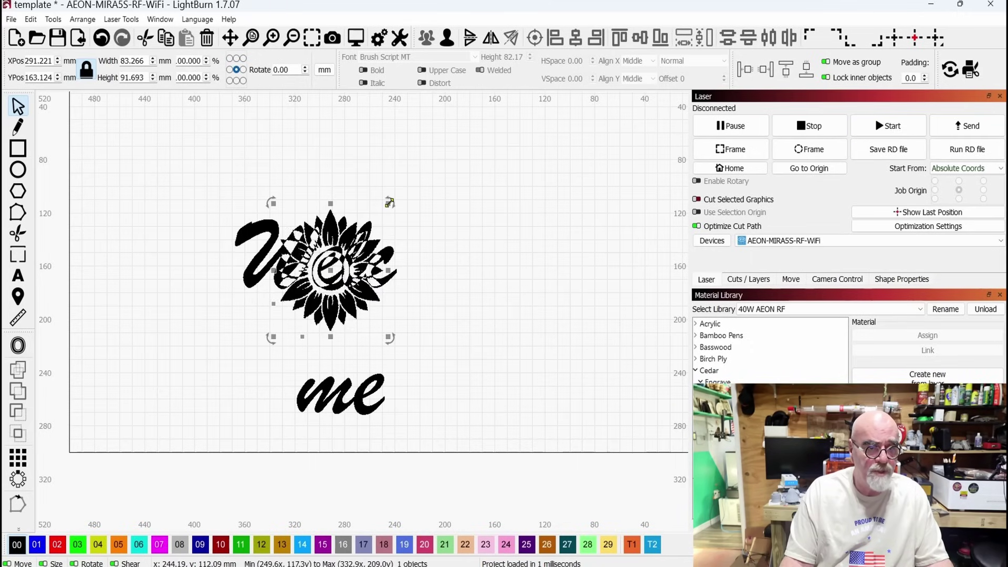
{"action": "left_click_drag", "start_coordinate": [389, 203], "coordinate": [395, 197]}
{"action": "left_click_drag", "start_coordinate": [337, 270], "coordinate": [435, 272]}
{"action": "key", "text": "Right"}
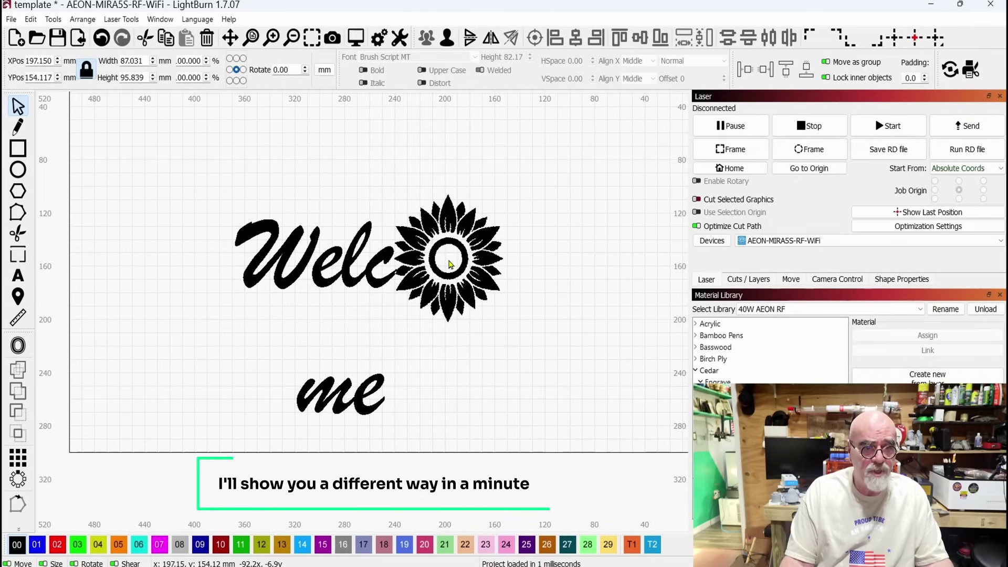
{"action": "left_click", "coordinate": [450, 262]}
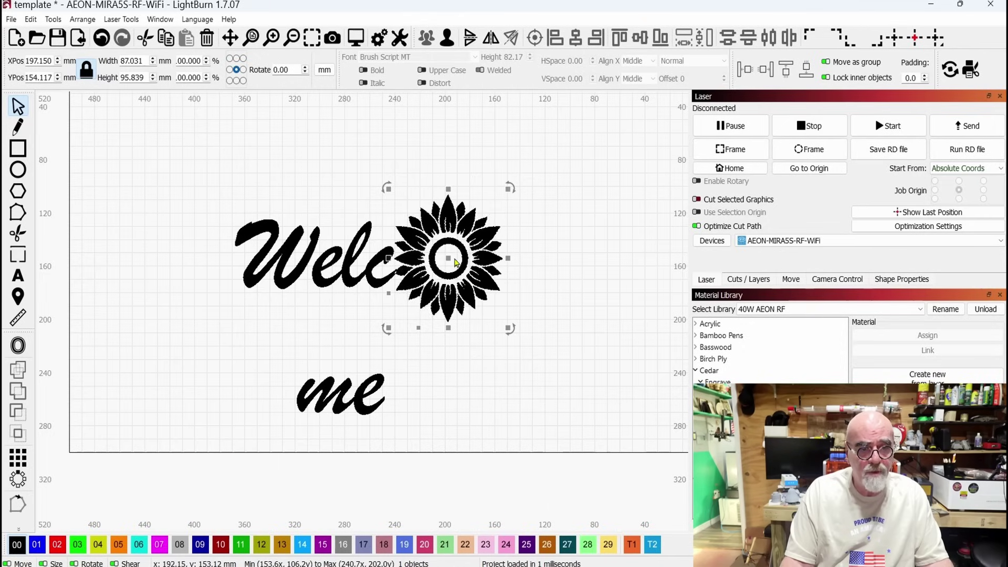
Try centring Welc on the sunflower, undo it, and nudge the sunflower down instead.
{"action": "left_click_drag", "start_coordinate": [428, 318], "coordinate": [381, 264]}
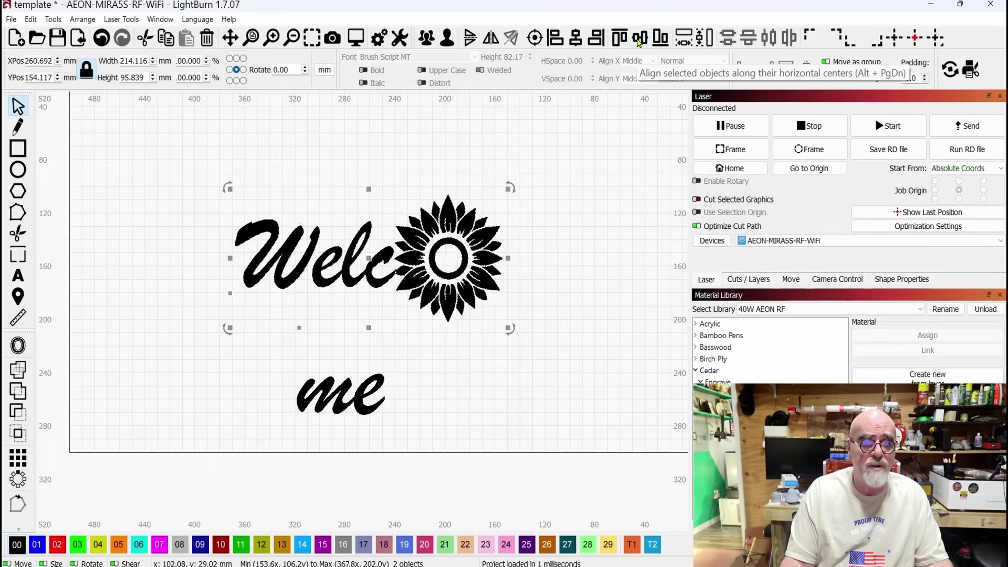
{"action": "left_click", "coordinate": [639, 42]}
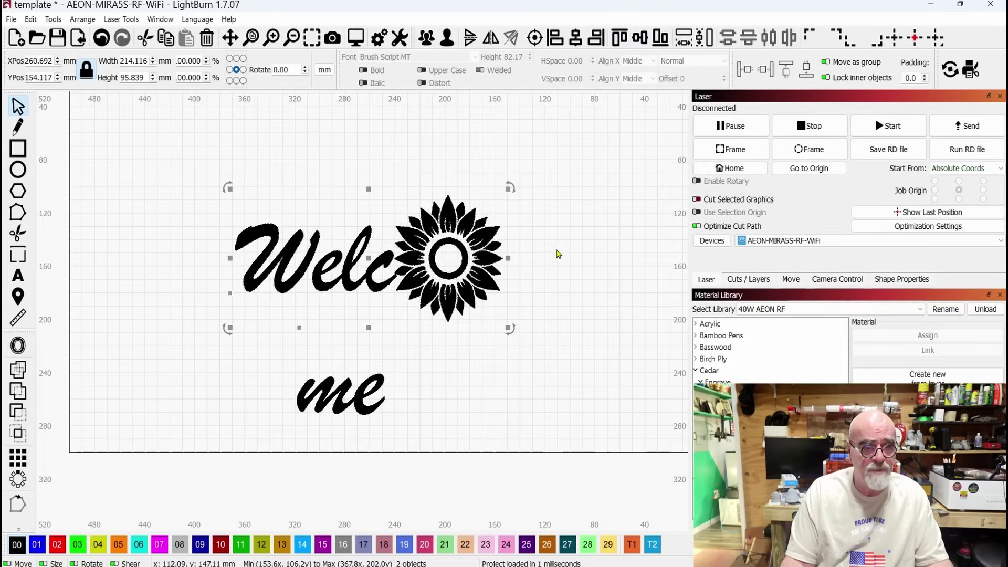
{"action": "left_click", "coordinate": [100, 41]}
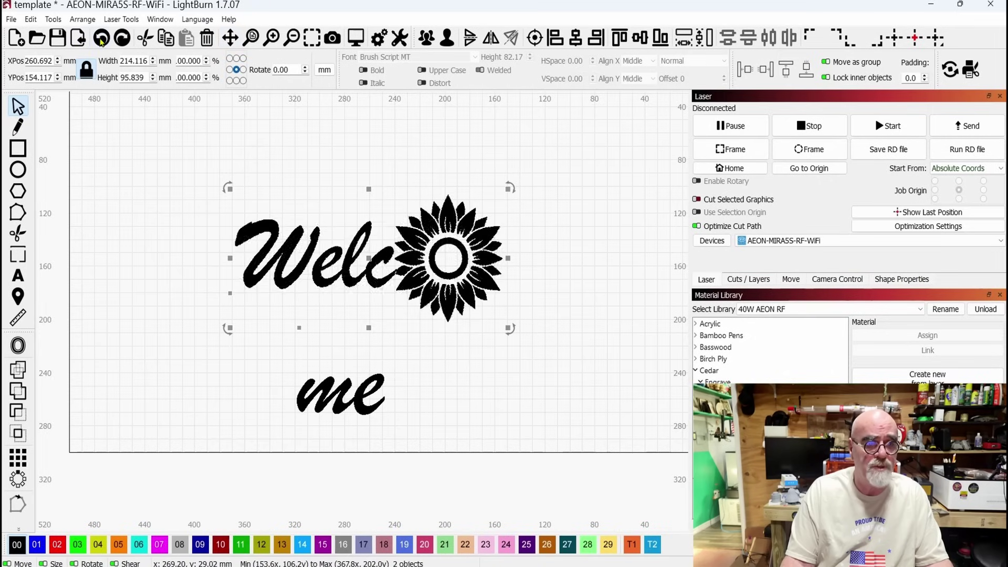
{"action": "left_click_drag", "start_coordinate": [542, 306], "coordinate": [482, 270]}
{"action": "key", "text": "Down"}
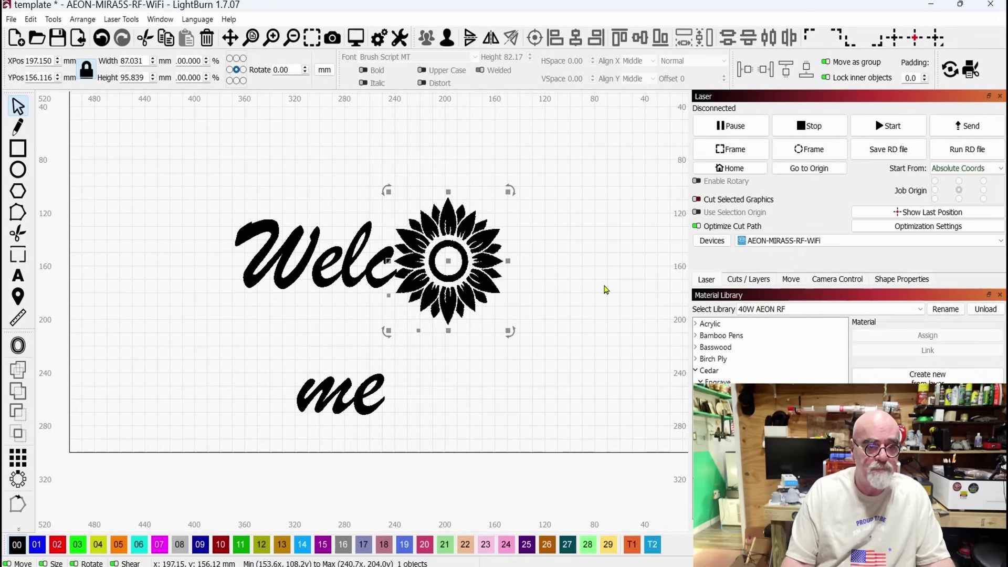
Drag the sunflower about 4 mm lower, to roughly X 198 / Y 160 beside Welc.
{"action": "scroll", "coordinate": [392, 282], "scroll_direction": "up", "scroll_amount": 5}
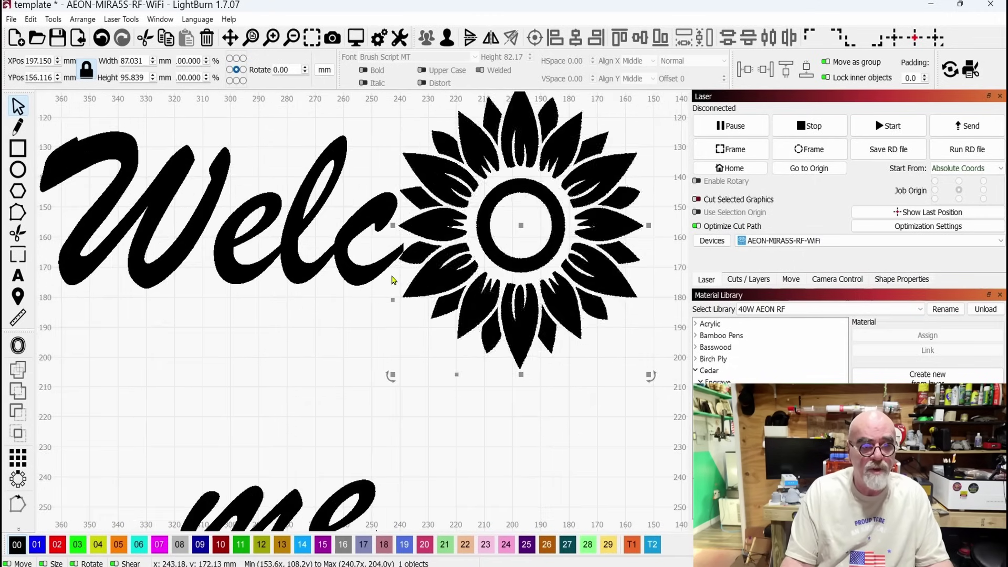
{"action": "scroll", "coordinate": [392, 282], "scroll_direction": "up", "scroll_amount": 1}
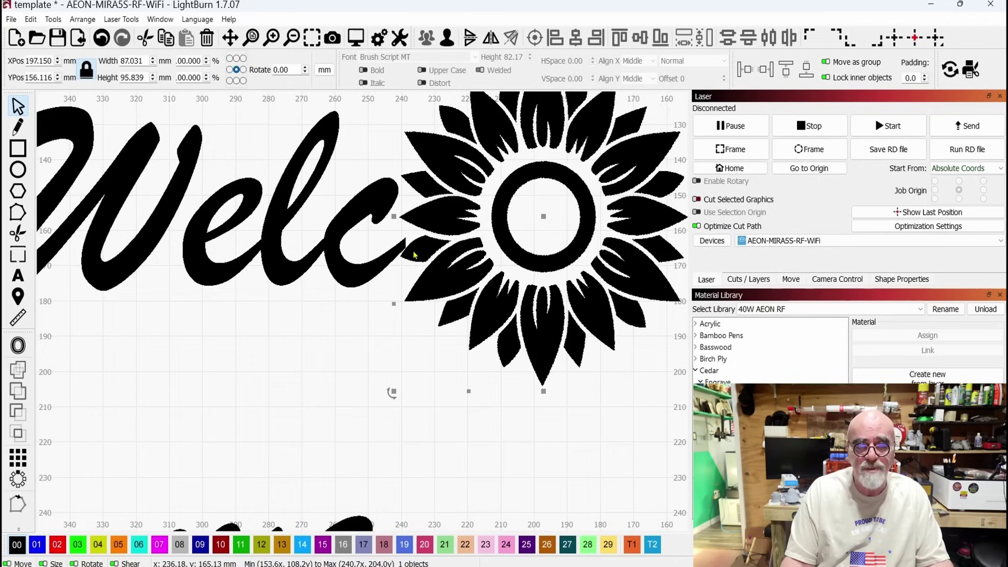
{"action": "scroll", "coordinate": [415, 251], "scroll_direction": "down", "scroll_amount": 1}
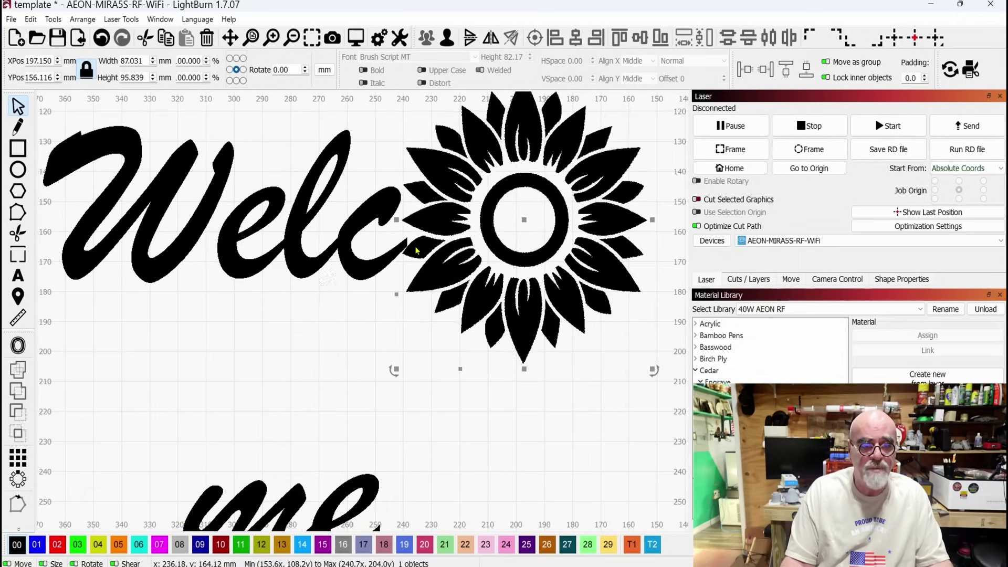
{"action": "left_click", "coordinate": [523, 223]}
{"action": "left_click_drag", "start_coordinate": [523, 222], "coordinate": [521, 234]}
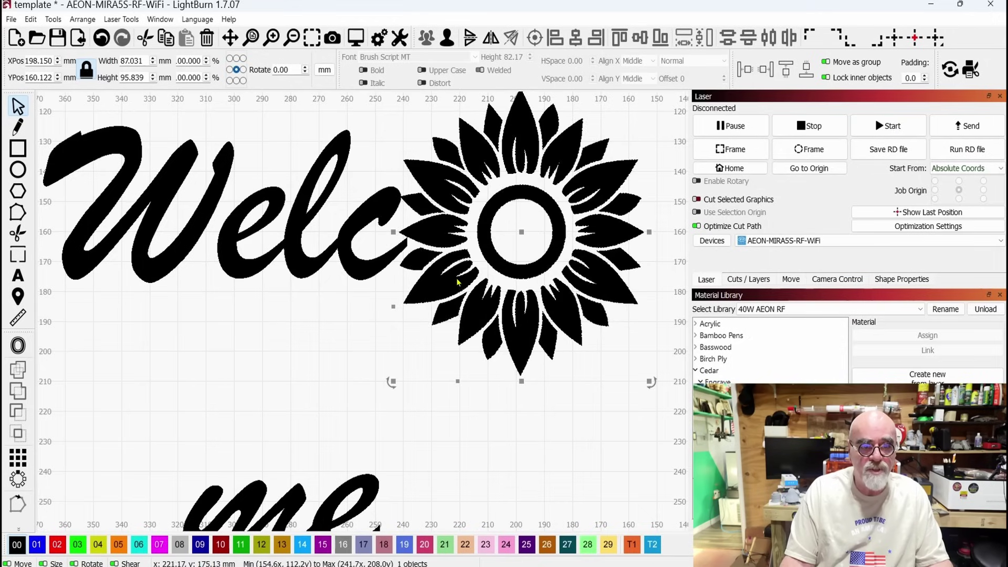
Move the 'me' lettering up beside the sunflower and nudge it right to finish the line.
{"action": "scroll", "coordinate": [454, 271], "scroll_direction": "down", "scroll_amount": 3}
{"action": "scroll", "coordinate": [457, 265], "scroll_direction": "down", "scroll_amount": 3}
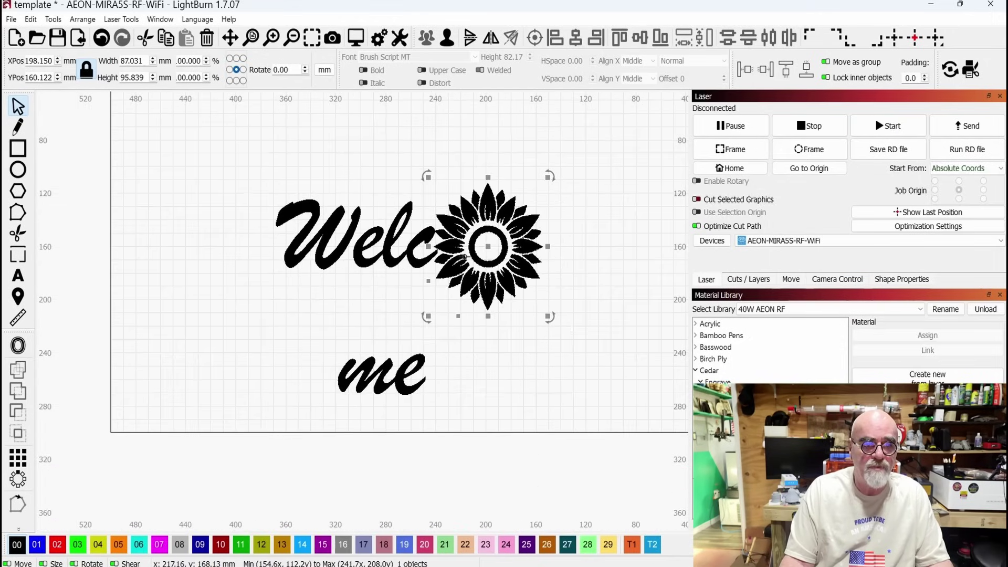
{"action": "scroll", "coordinate": [456, 261], "scroll_direction": "down", "scroll_amount": 2}
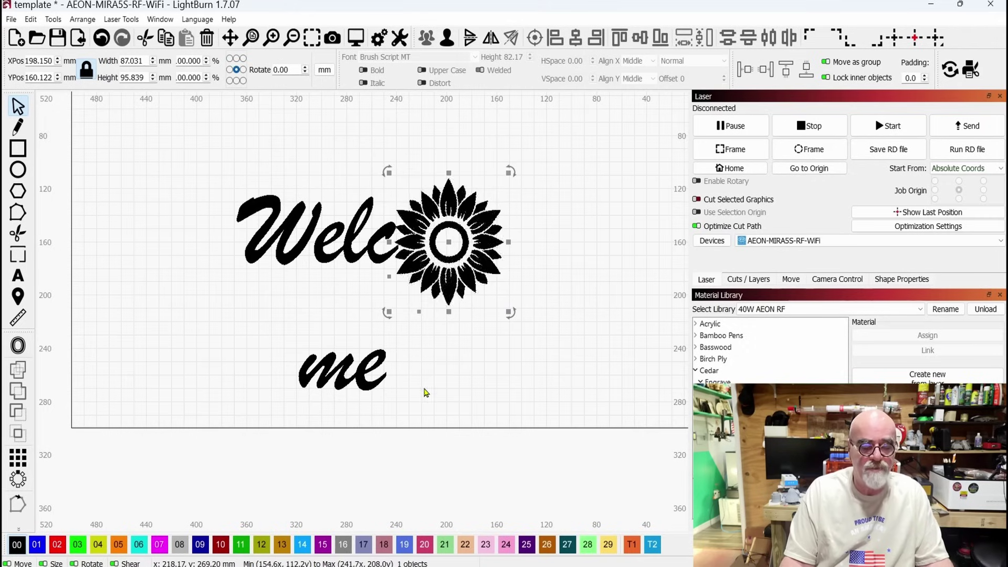
{"action": "left_click", "coordinate": [364, 370]}
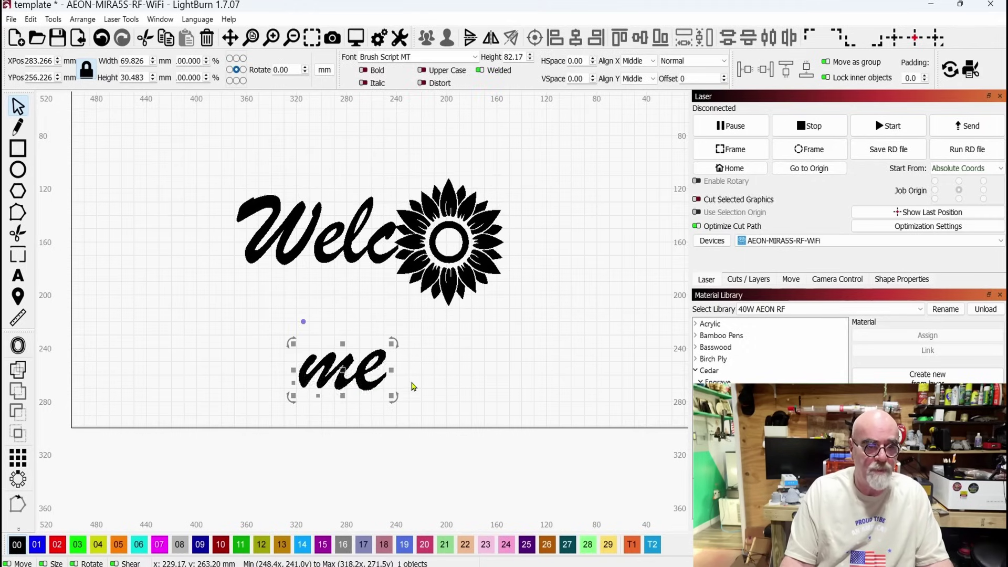
{"action": "left_click_drag", "start_coordinate": [341, 370], "coordinate": [358, 250]}
{"action": "key", "text": "Right"}
{"action": "key", "text": "Right"}
{"action": "key", "text": "Right"}
{"action": "key", "text": "Right"}
{"action": "key", "text": "Right"}
{"action": "key", "text": "Right"}
{"action": "key", "text": "Right"}
{"action": "key", "text": "Right"}
{"action": "key", "text": "Right"}
{"action": "key", "text": "Right"}
{"action": "key", "text": "Right"}
{"action": "key", "text": "Right"}
{"action": "key", "text": "Right"}
{"action": "key", "text": "Right"}
{"action": "key", "text": "Right"}
{"action": "key", "text": "Right"}
{"action": "key", "text": "Right"}
{"action": "key", "text": "Right"}
{"action": "key", "text": "Right"}
{"action": "key", "text": "Right"}
{"action": "key", "text": "Right"}
{"action": "key", "text": "Right"}
{"action": "key", "text": "Right"}
{"action": "key", "text": "Right"}
{"action": "key", "text": "Right"}
{"action": "key", "text": "Right"}
{"action": "key", "text": "Right"}
{"action": "key", "text": "Right"}
{"action": "key", "text": "Right"}
{"action": "key", "text": "Right"}
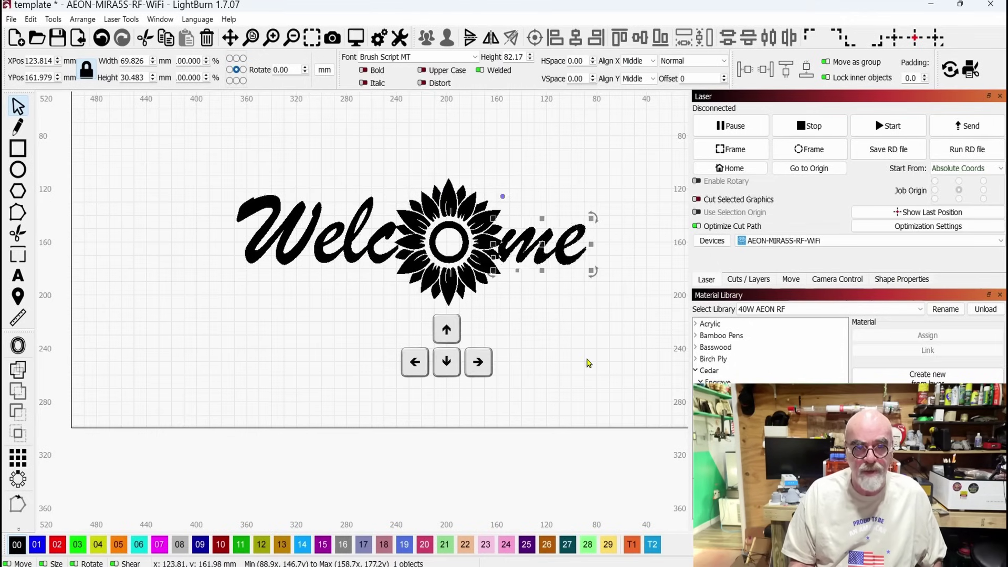
{"action": "key", "text": "Right"}
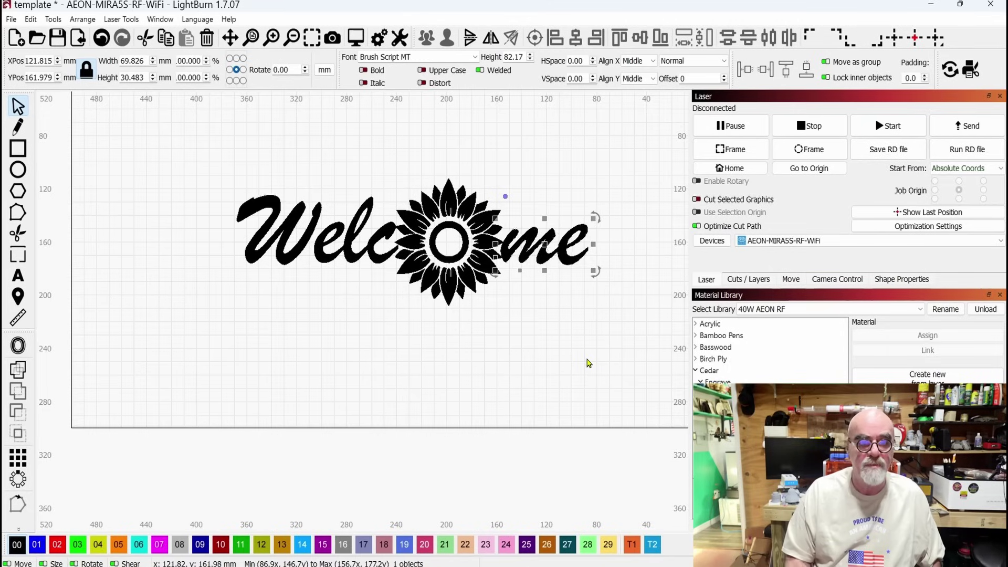
{"action": "left_click", "coordinate": [530, 325]}
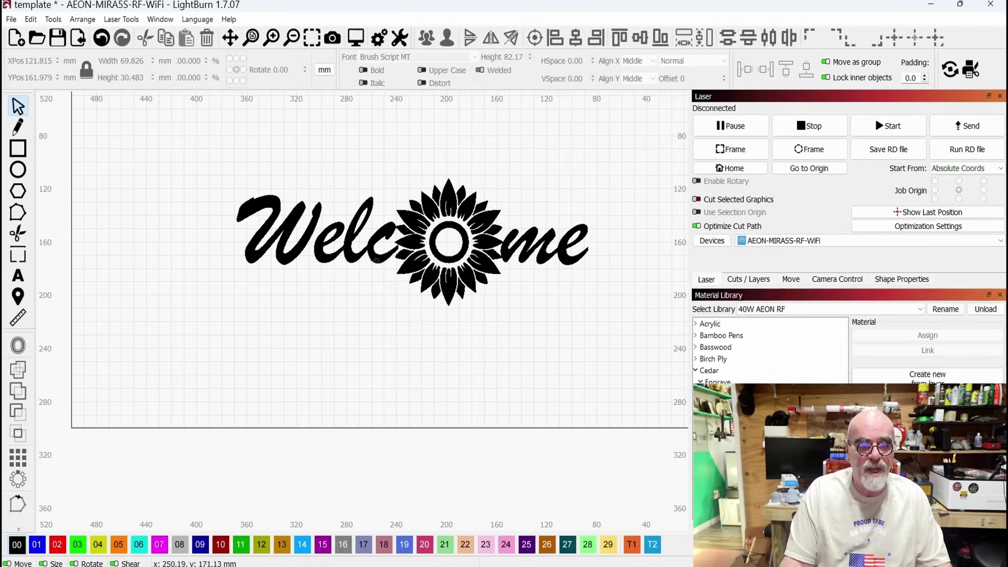
{"action": "scroll", "coordinate": [328, 306], "scroll_direction": "up", "scroll_amount": 2}
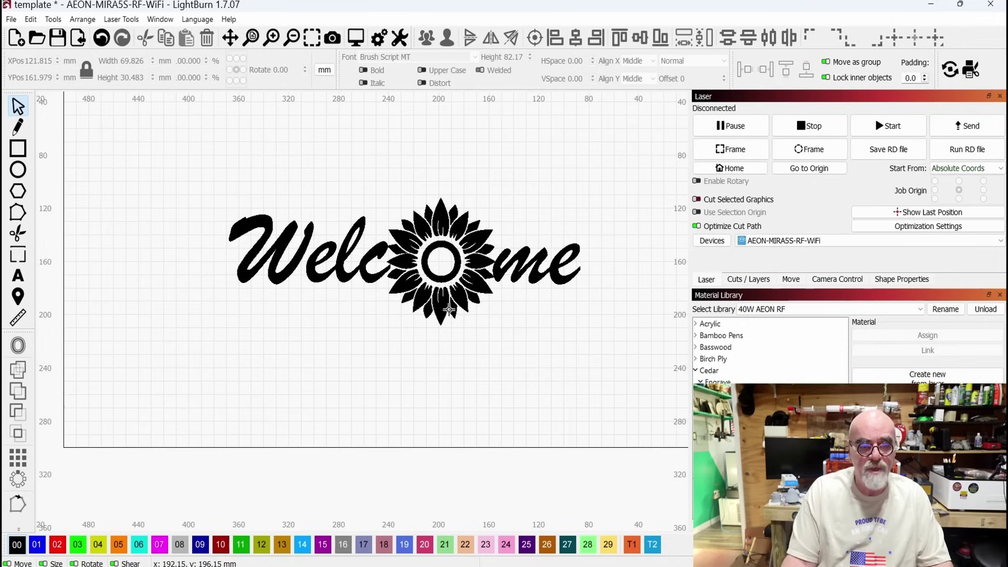
Offset the whole Welcome design outward by 3.02 mm with rounded corners.
{"action": "mouse_move", "coordinate": [537, 322]}
{"action": "left_mouse_down"}
{"action": "mouse_move", "coordinate": [372, 281]}
{"action": "mouse_move", "coordinate": [331, 225]}
{"action": "left_mouse_up"}
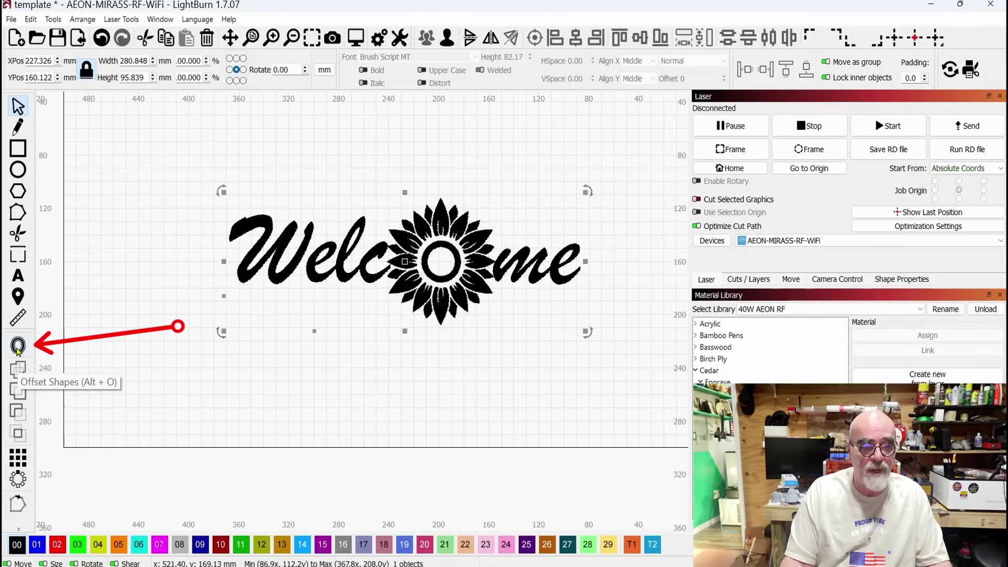
{"action": "left_click", "coordinate": [17, 346]}
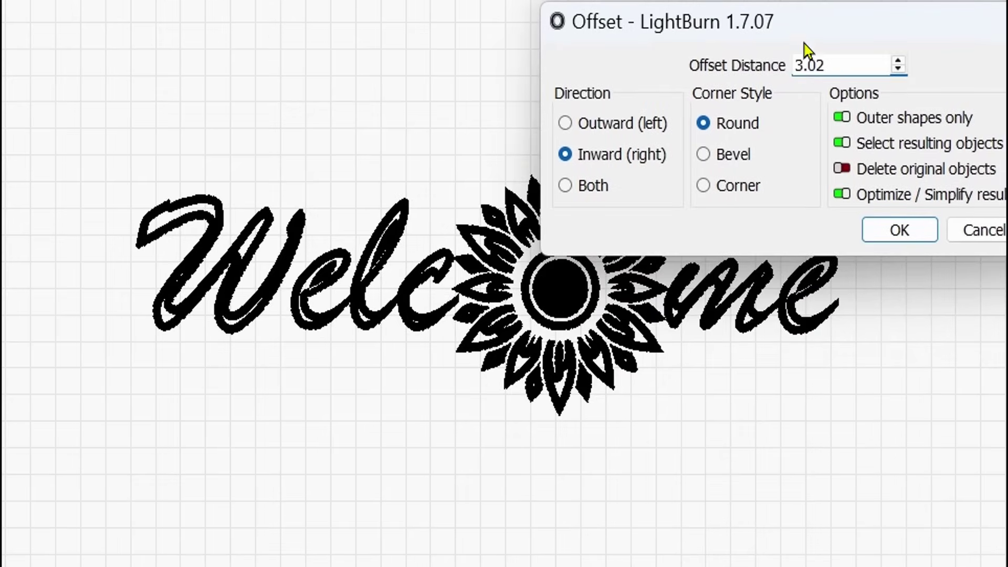
{"action": "left_click", "coordinate": [597, 130]}
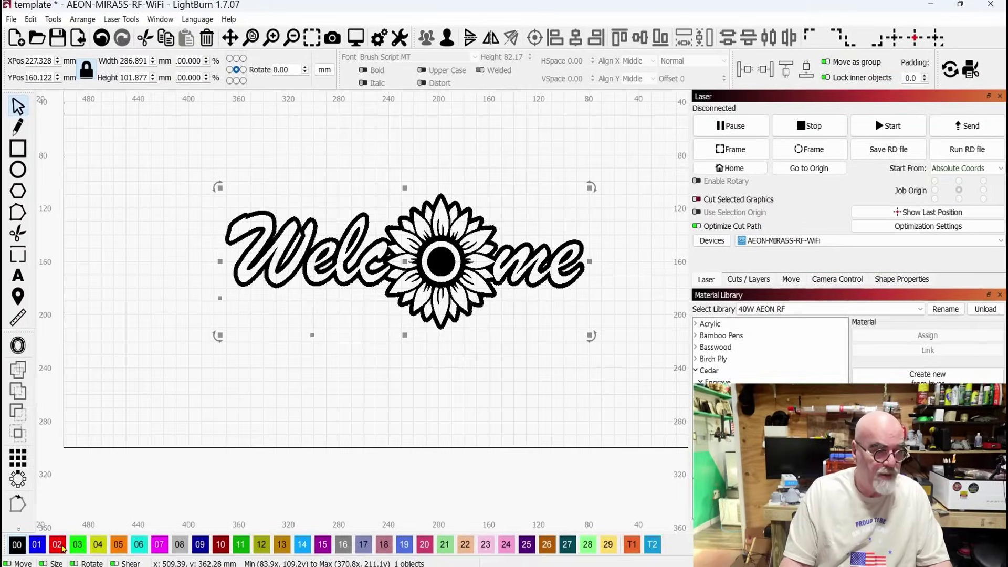
Assign the offset outline to the red 02 layer and zoom in to check it.
{"action": "left_click", "coordinate": [58, 548]}
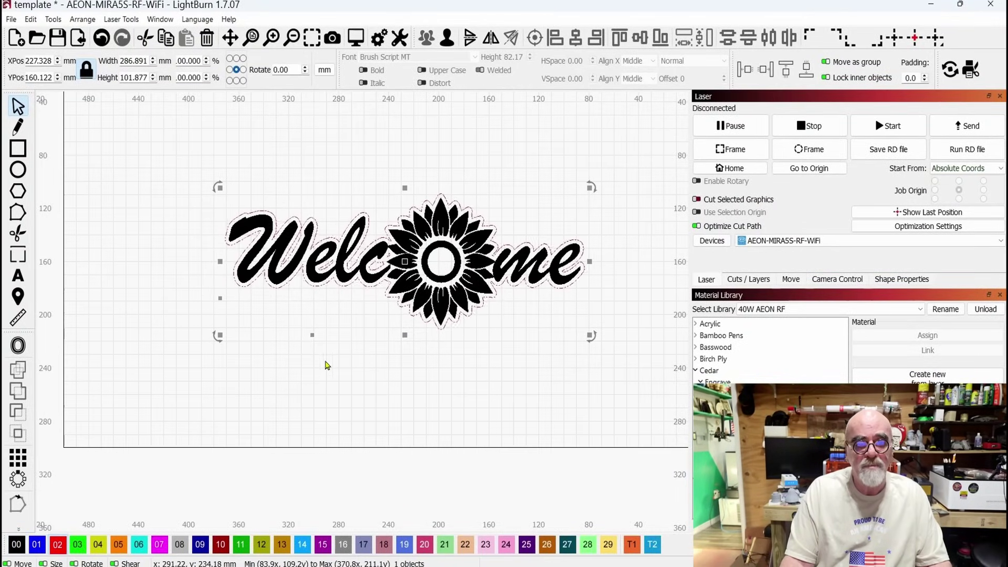
{"action": "left_click", "coordinate": [352, 378]}
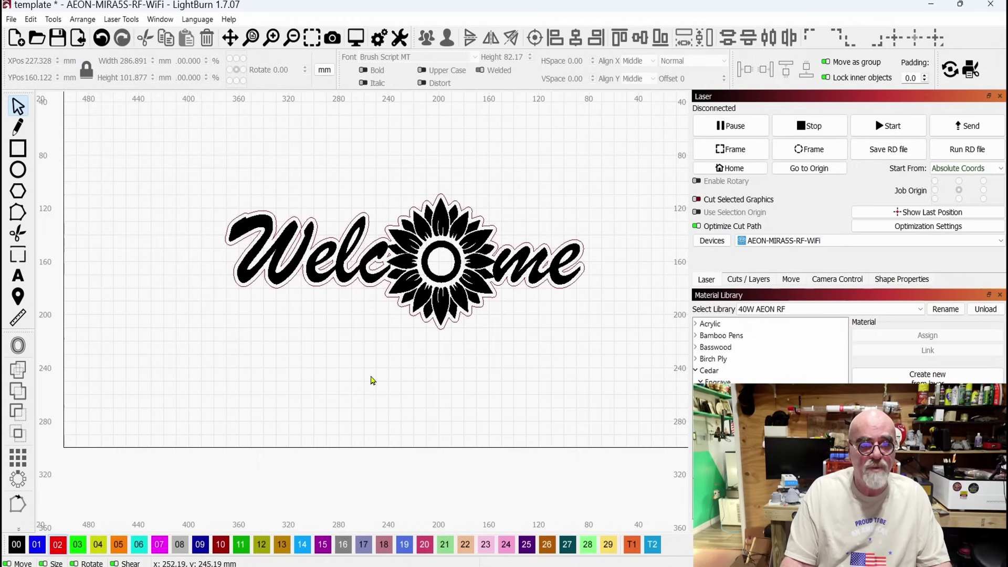
{"action": "left_click_drag", "start_coordinate": [450, 336], "coordinate": [438, 342]}
{"action": "scroll", "coordinate": [438, 342], "scroll_direction": "up", "scroll_amount": 3}
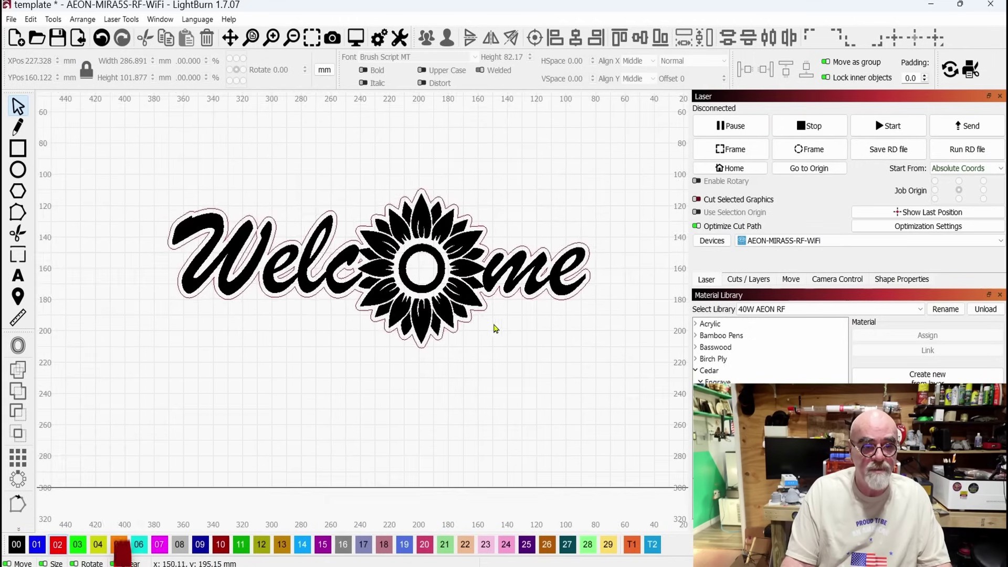
{"action": "scroll", "coordinate": [490, 328], "scroll_direction": "up", "scroll_amount": 1}
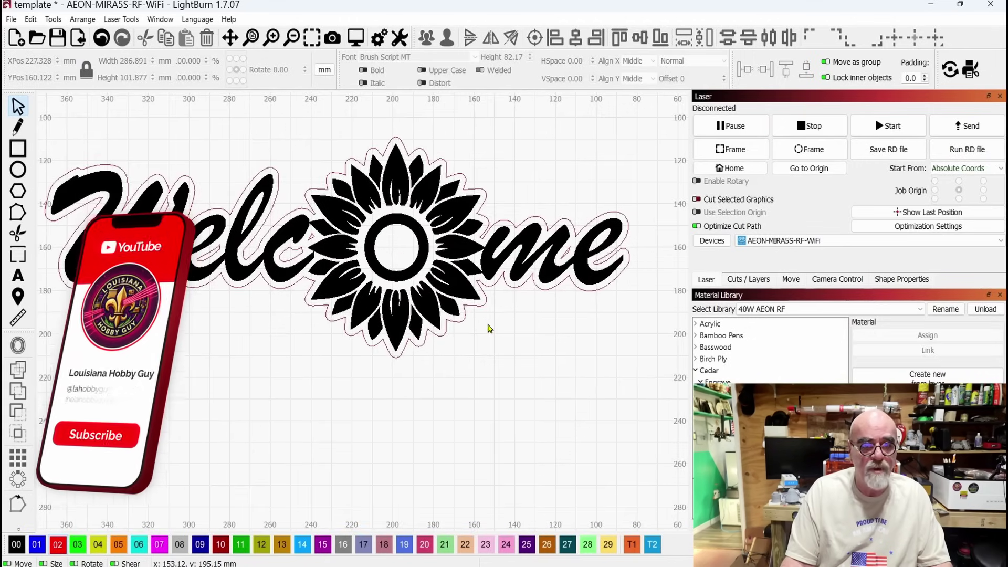
{"action": "scroll", "coordinate": [279, 333], "scroll_direction": "left", "scroll_amount": 2}
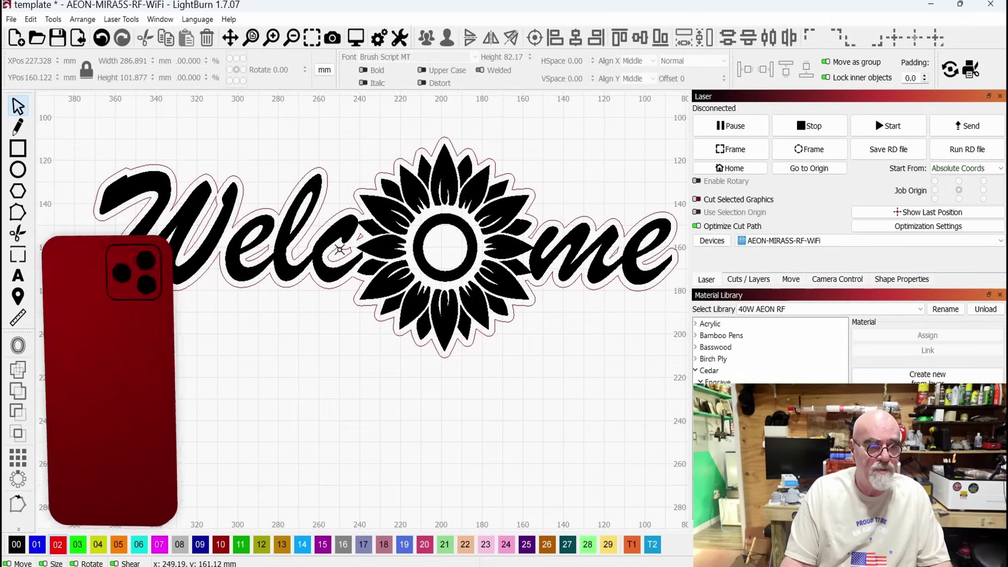
{"action": "left_click", "coordinate": [277, 265]}
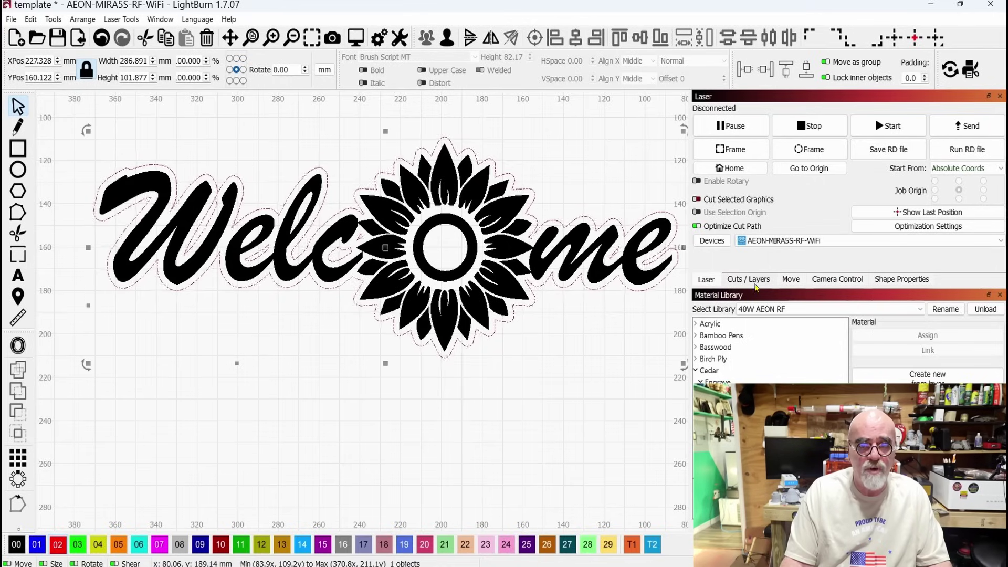
Select all shapes on the red outline layer and ungroup them.
{"action": "left_click", "coordinate": [750, 280]}
{"action": "left_click", "coordinate": [607, 359]}
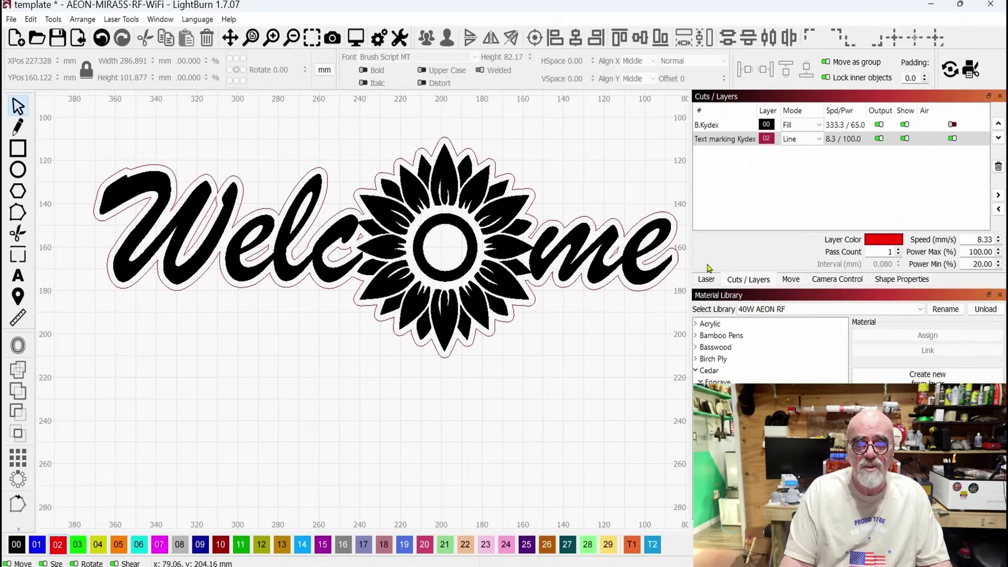
{"action": "left_click", "coordinate": [715, 142]}
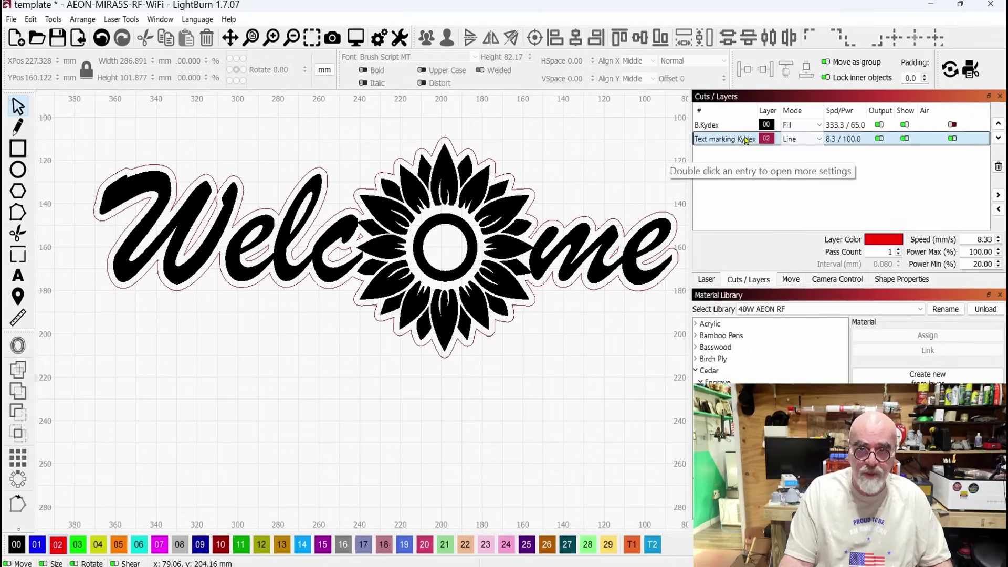
{"action": "left_click", "coordinate": [723, 139]}
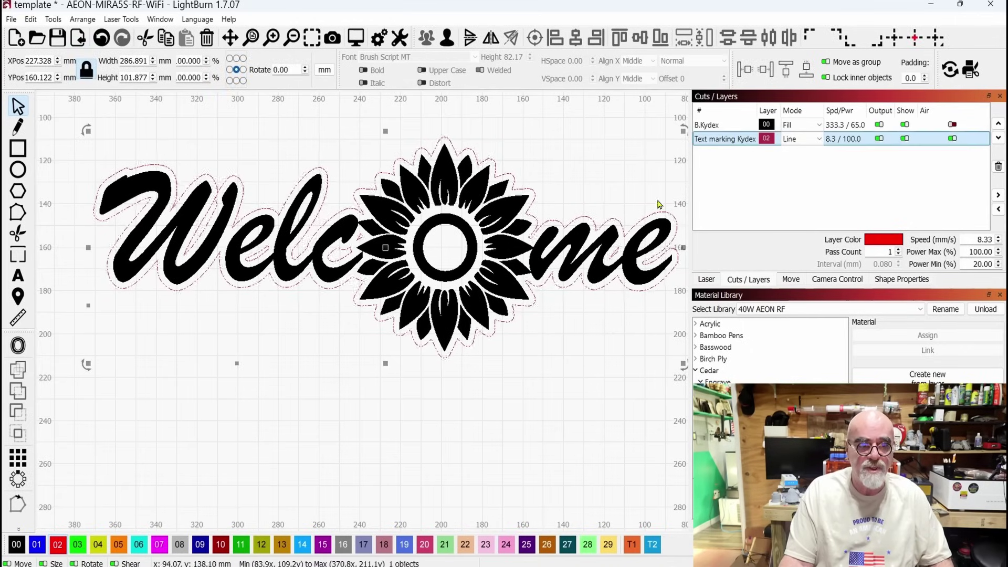
{"action": "left_click", "coordinate": [447, 38]}
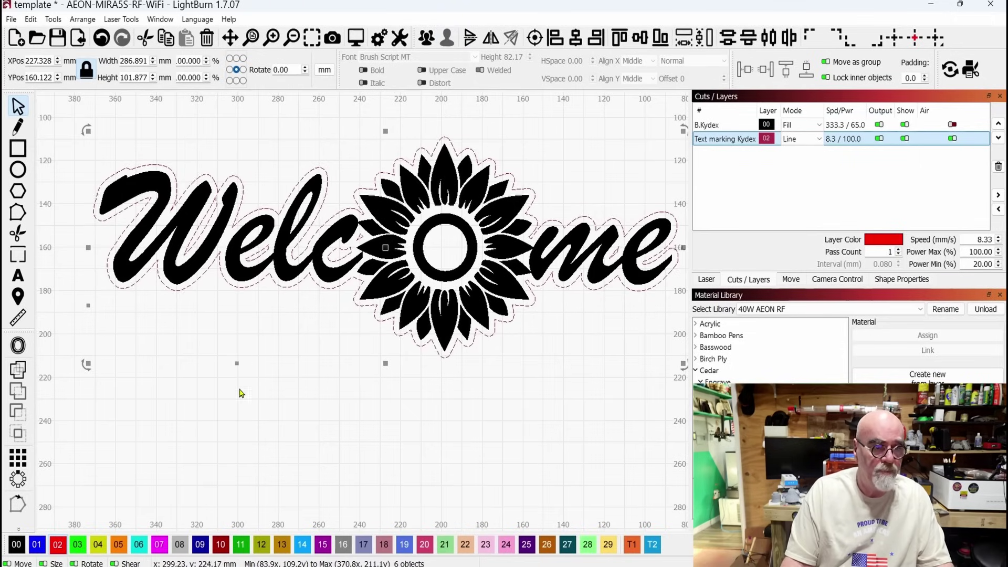
{"action": "left_click", "coordinate": [276, 379]}
Delete the small piece inside the e, two inside the c, and one inside the m.
{"action": "left_click", "coordinate": [263, 250]}
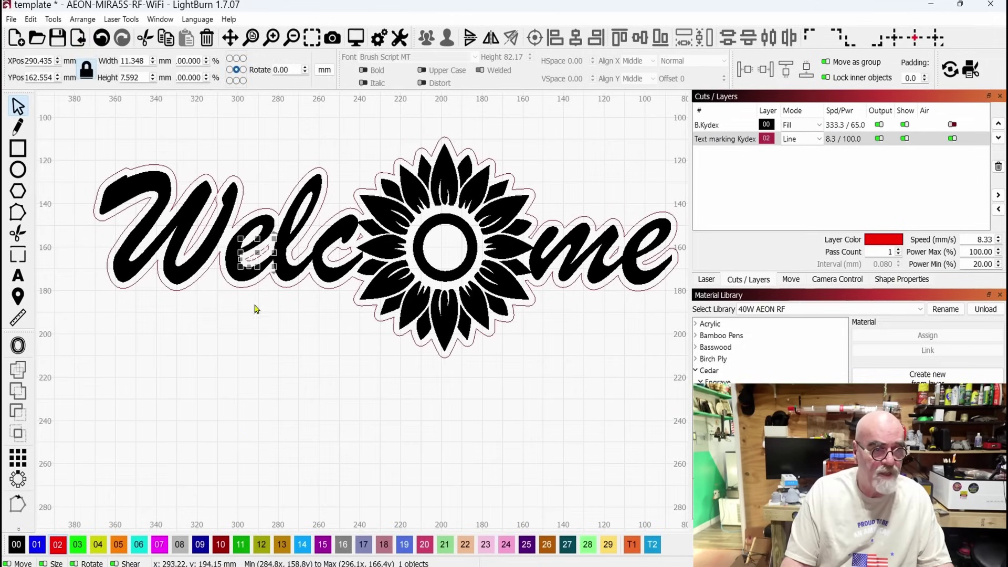
{"action": "key", "text": "Delete"}
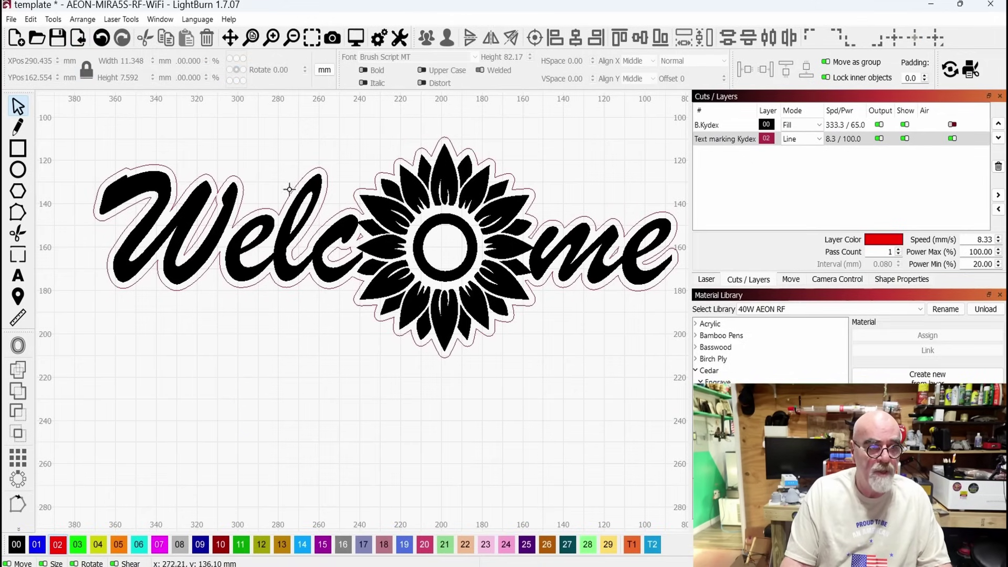
{"action": "left_click_drag", "start_coordinate": [276, 180], "coordinate": [397, 290]}
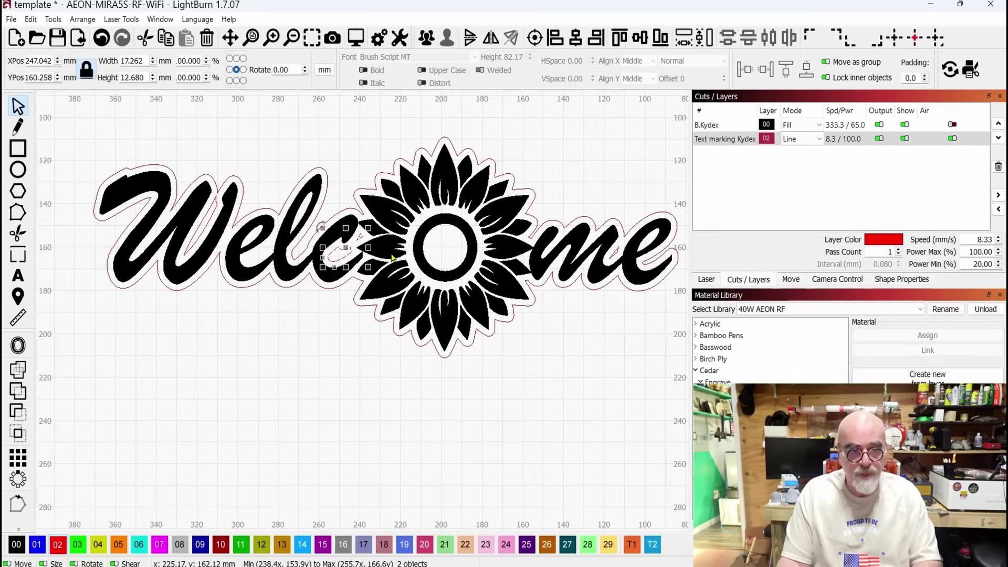
{"action": "key", "text": "Delete"}
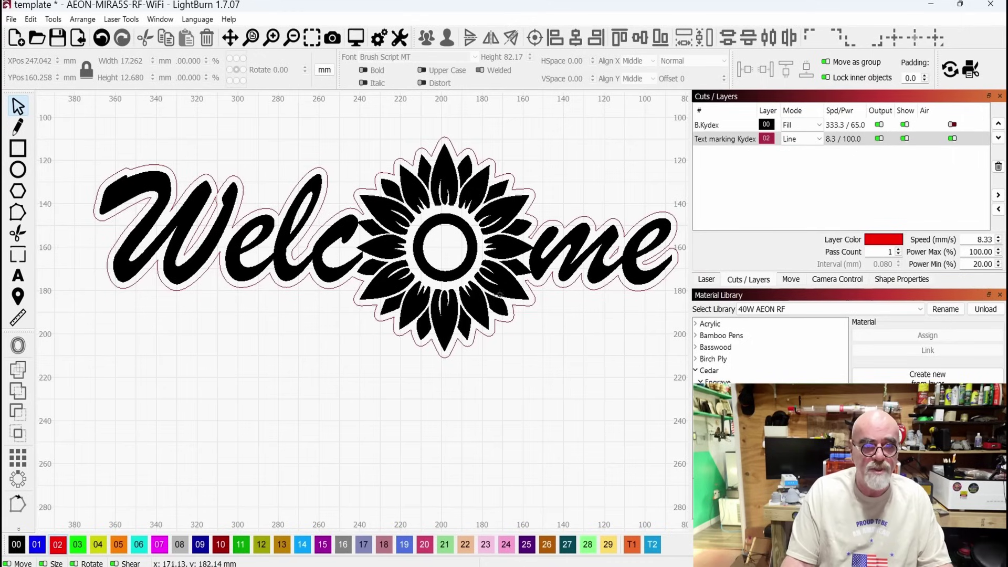
{"action": "left_click_drag", "start_coordinate": [582, 197], "coordinate": [632, 286]}
{"action": "key", "text": "Delete"}
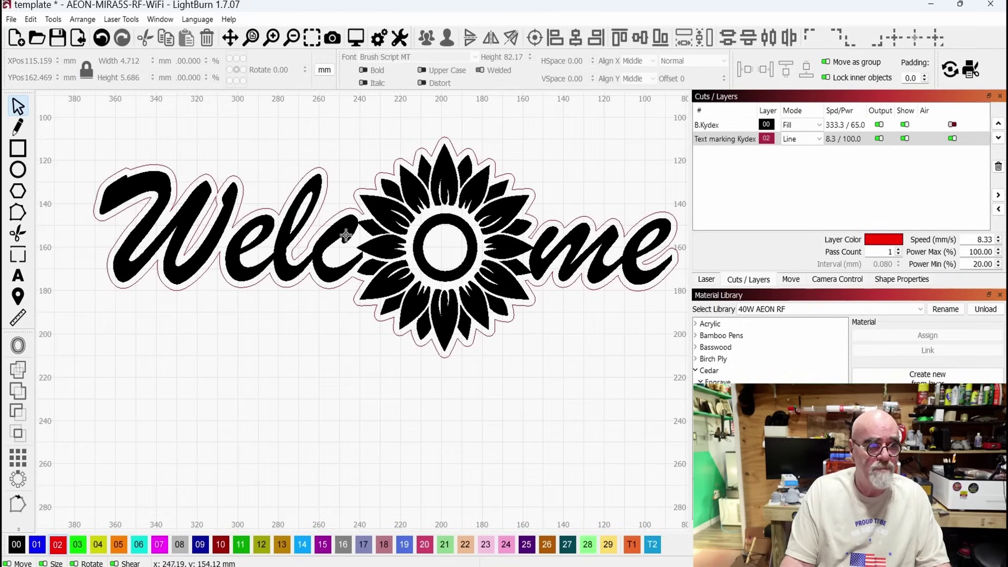
{"action": "scroll", "coordinate": [343, 234], "scroll_direction": "down", "scroll_amount": 1}
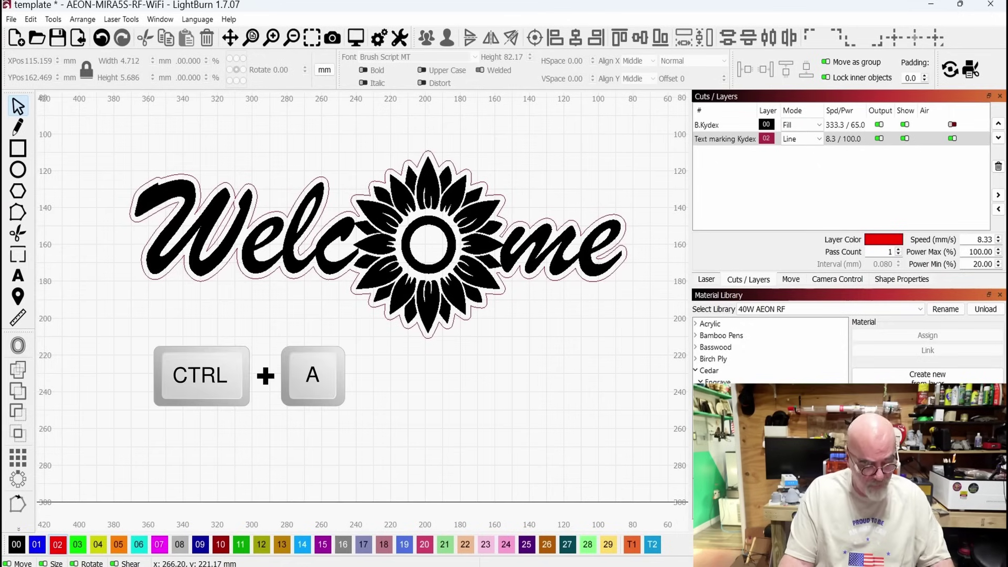
Select every part with Ctrl+A and group the Welcome design into a single object.
{"action": "key", "text": "ctrl+a"}
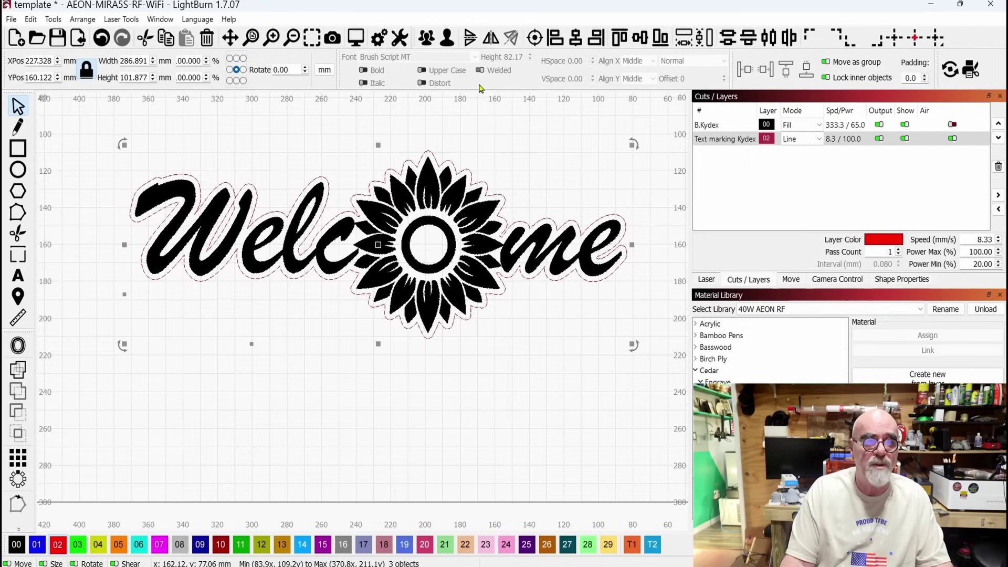
{"action": "left_click", "coordinate": [426, 41]}
{"action": "left_click", "coordinate": [339, 367]}
{"action": "scroll", "coordinate": [339, 368], "scroll_direction": "down", "scroll_amount": 1}
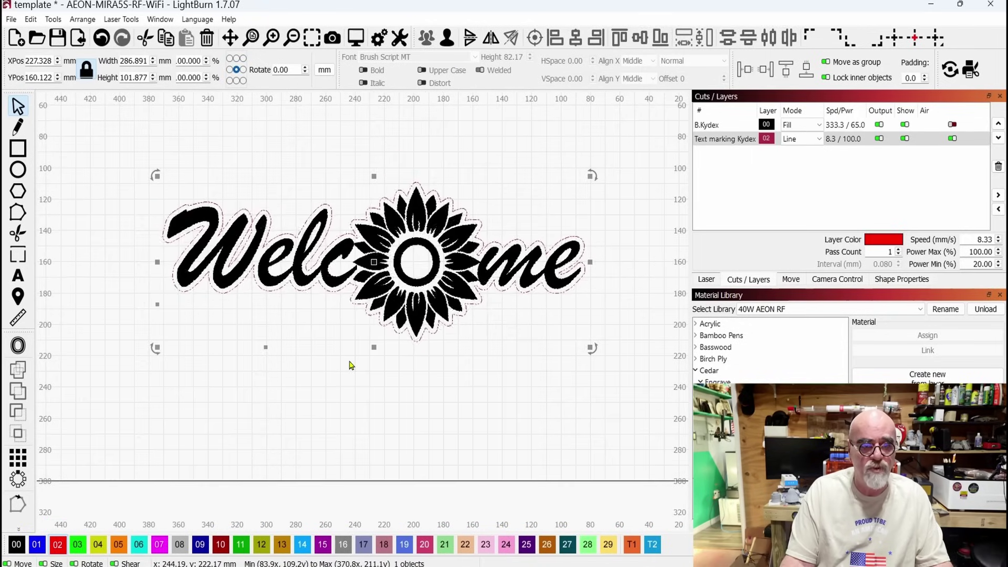
{"action": "left_click_drag", "start_coordinate": [372, 357], "coordinate": [385, 357]}
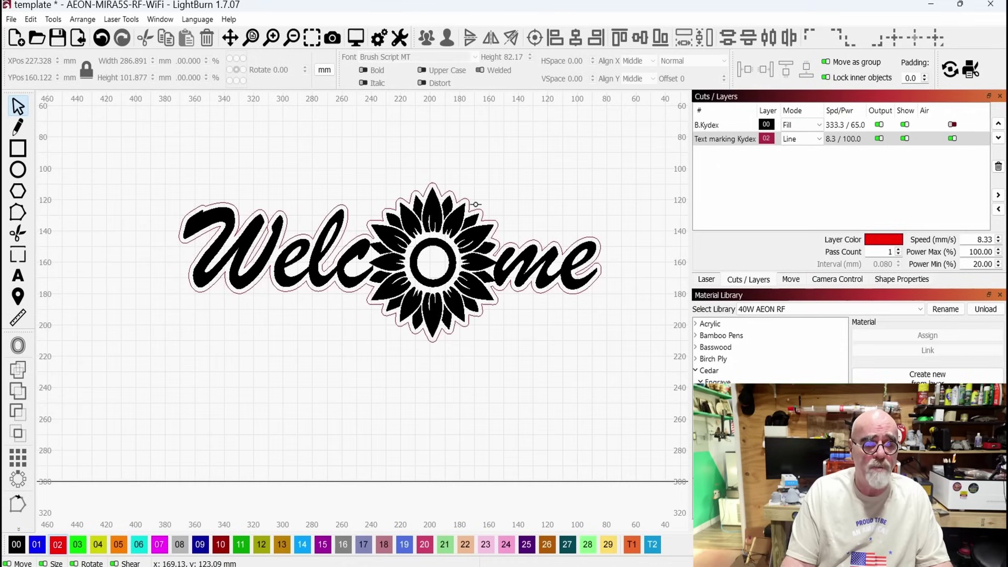
{"action": "left_click", "coordinate": [356, 37]}
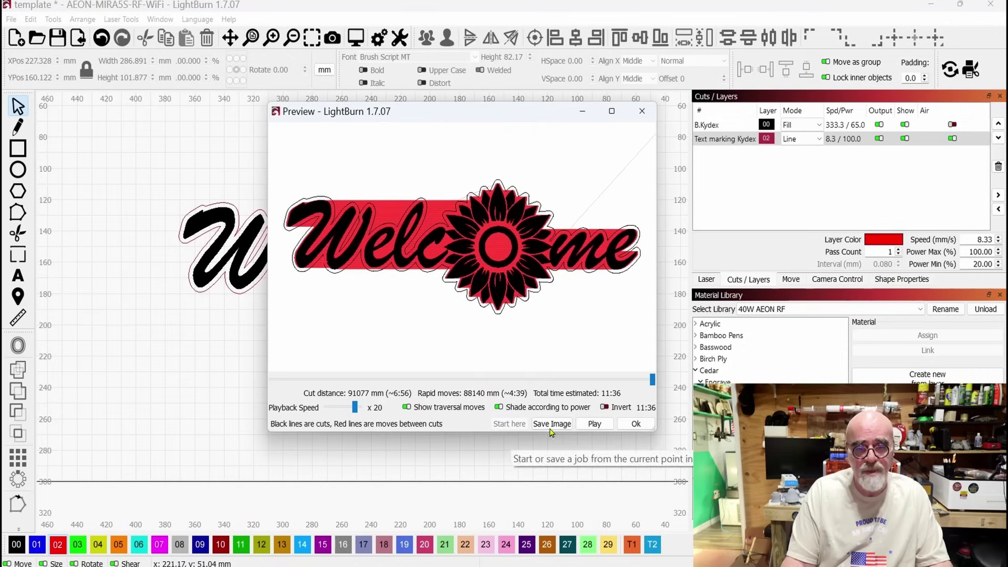
{"action": "left_click", "coordinate": [406, 408]}
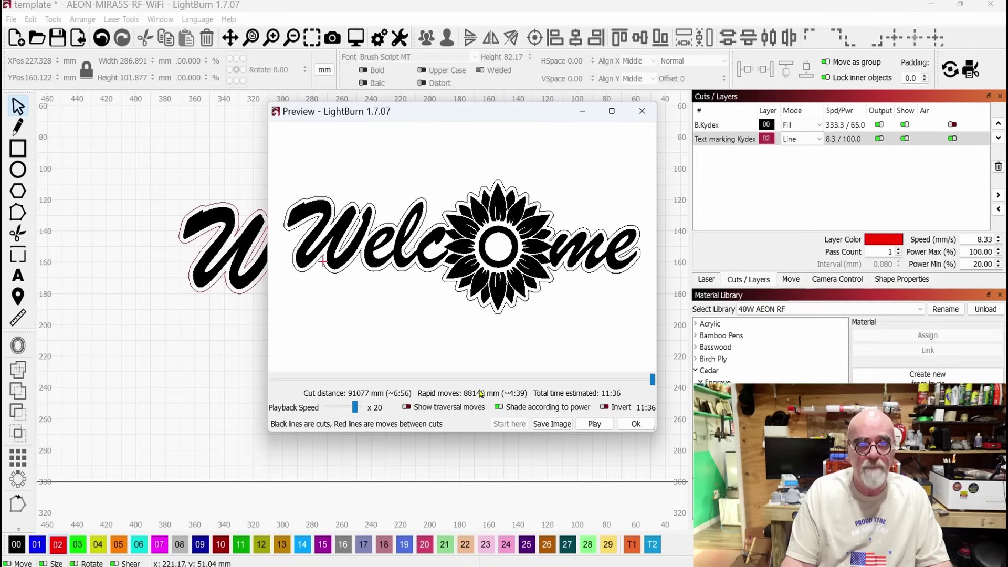
{"action": "left_click_drag", "start_coordinate": [654, 382], "coordinate": [359, 383]}
{"action": "left_click_drag", "start_coordinate": [366, 460], "coordinate": [805, 462]}
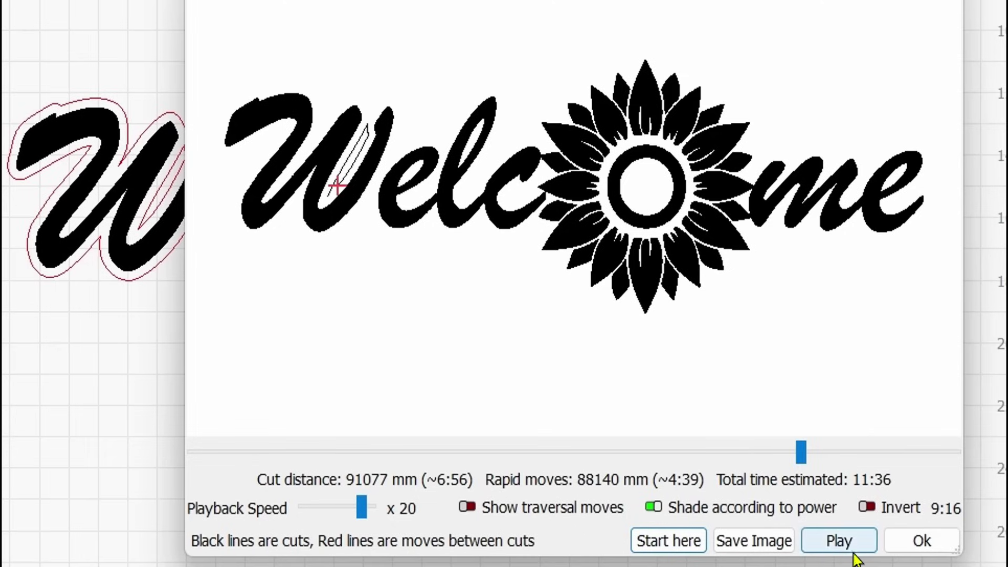
{"action": "left_click", "coordinate": [833, 550]}
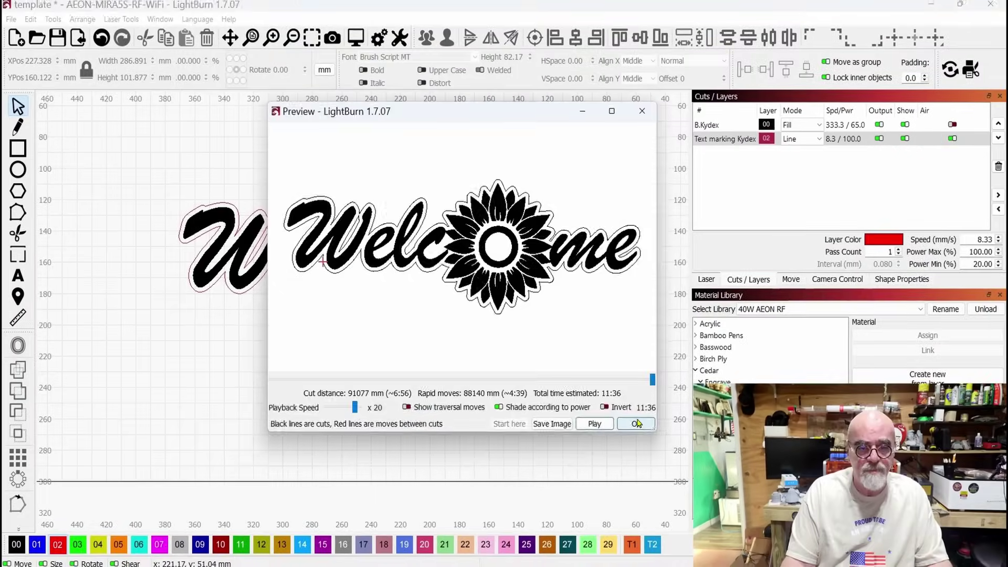
{"action": "left_click", "coordinate": [738, 465]}
{"action": "scroll", "coordinate": [198, 200], "scroll_direction": "up", "scroll_amount": 2}
{"action": "scroll", "coordinate": [232, 233], "scroll_direction": "up", "scroll_amount": 3}
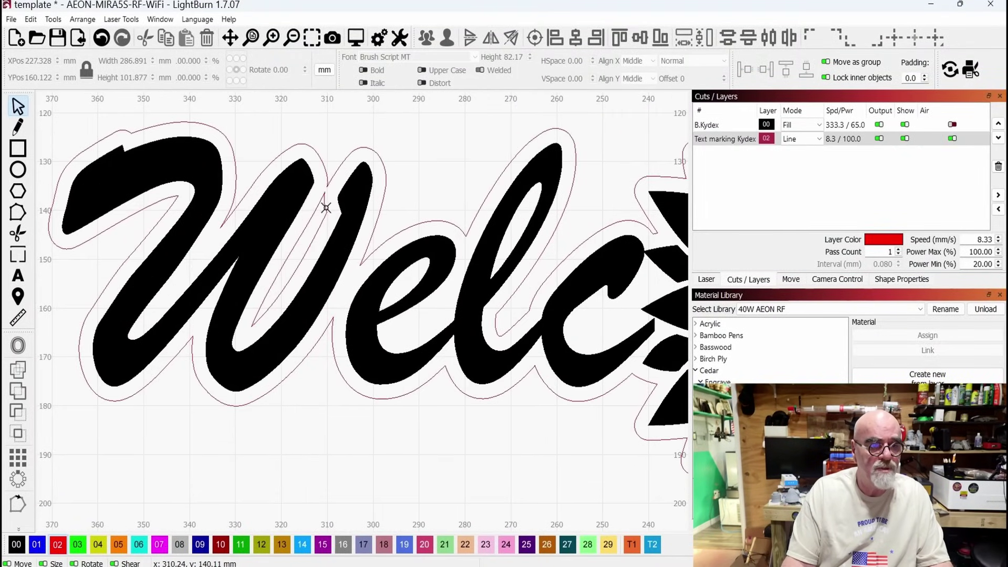
{"action": "left_click", "coordinate": [327, 203]}
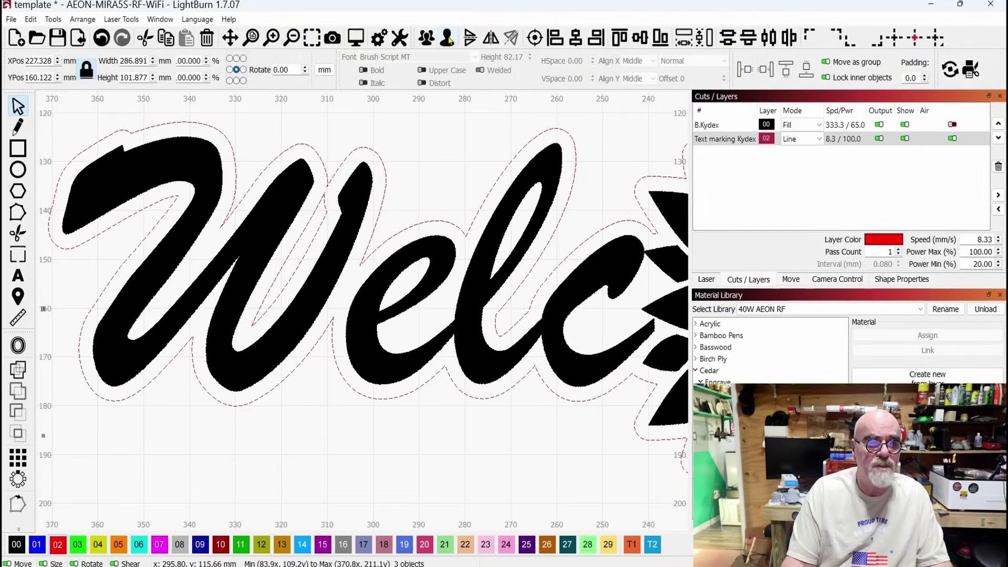
{"action": "left_click", "coordinate": [426, 142]}
{"action": "left_click", "coordinate": [329, 209]}
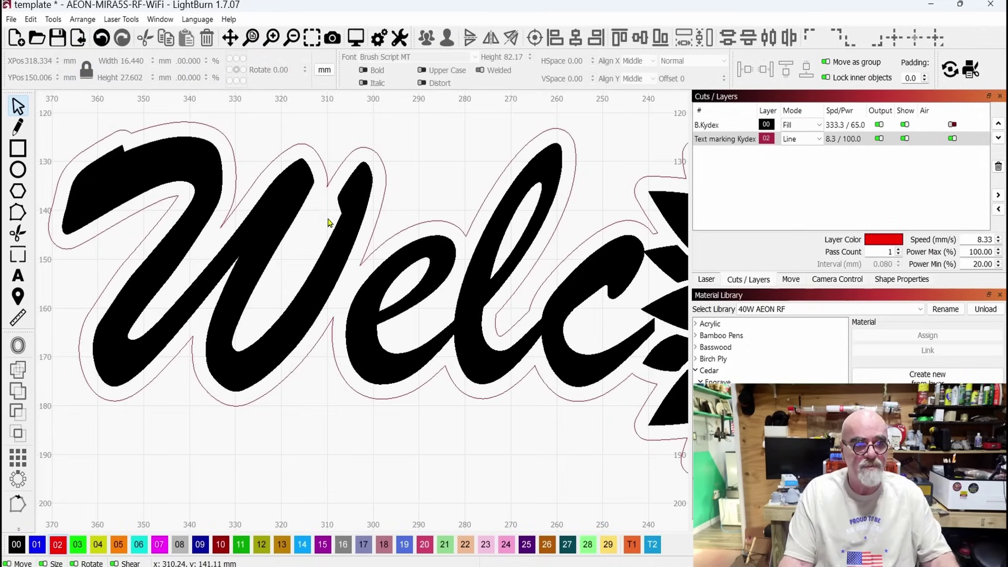
{"action": "scroll", "coordinate": [328, 222], "scroll_direction": "down", "scroll_amount": 6}
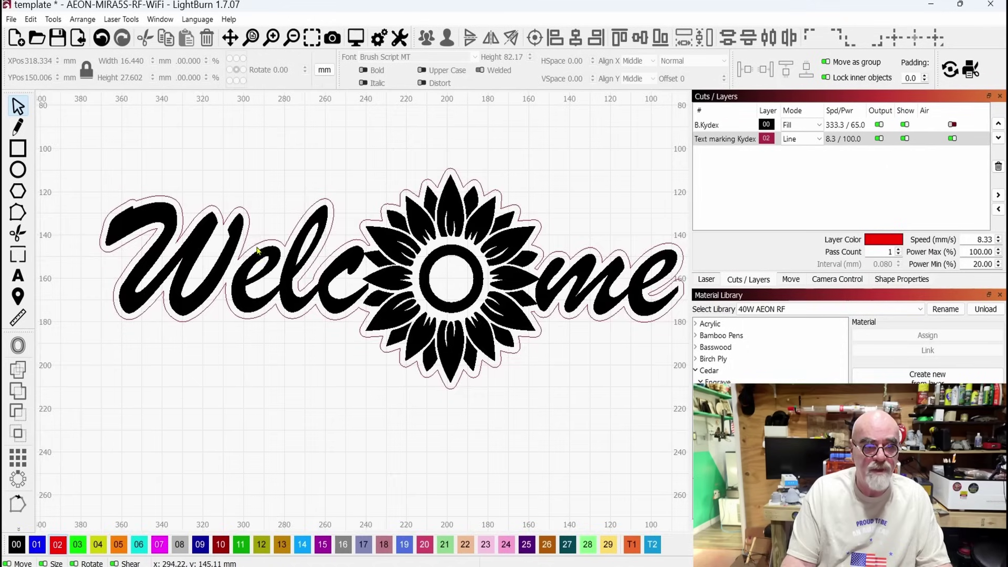
{"action": "scroll", "coordinate": [255, 244], "scroll_direction": "down", "scroll_amount": 1}
{"action": "left_click", "coordinate": [329, 305]}
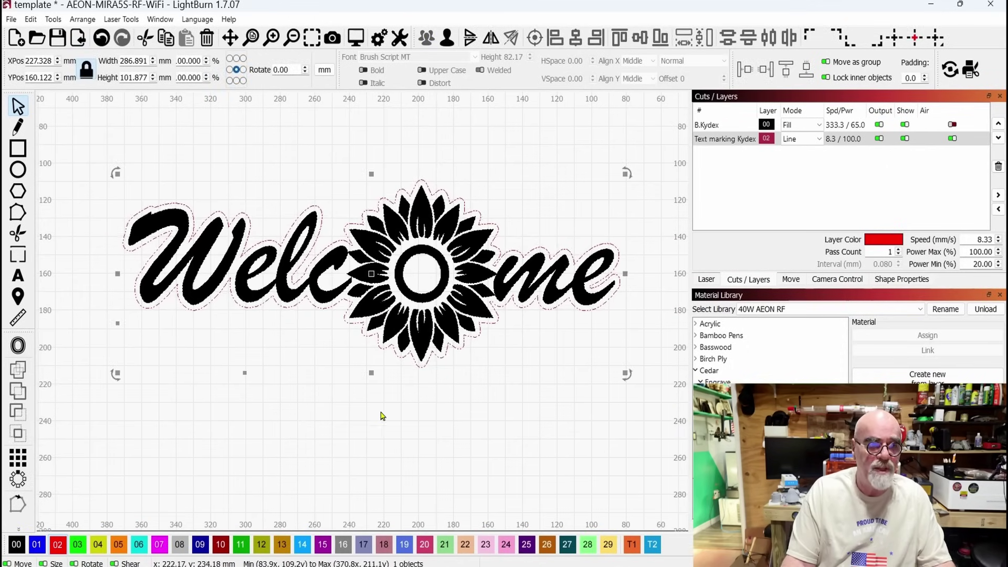
{"action": "left_click", "coordinate": [415, 406]}
{"action": "left_click_drag", "start_coordinate": [365, 370], "coordinate": [376, 357]}
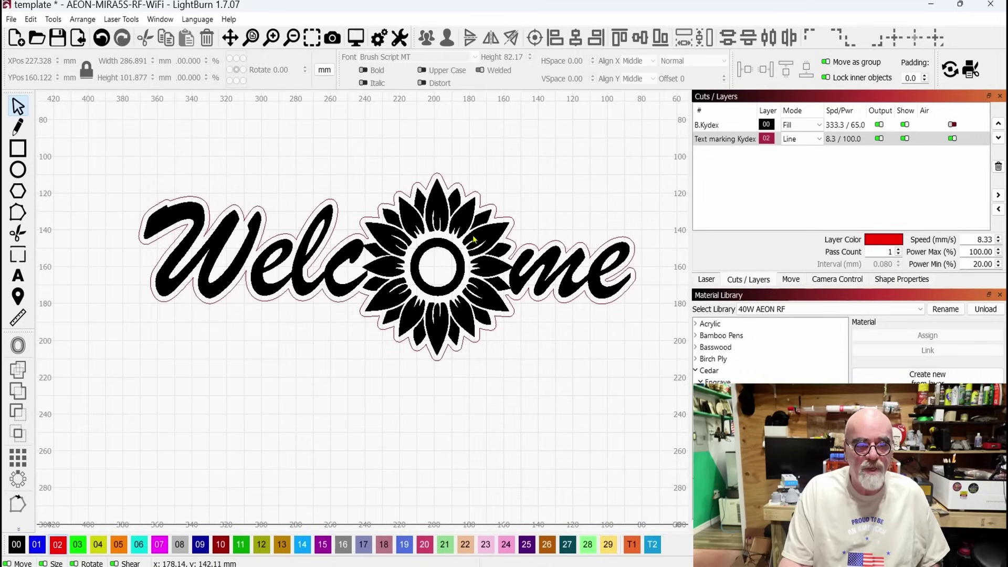
Ungroup the Welcome design, test-drag the black sunflower free of its red outline, then undo the move.
{"action": "left_click", "coordinate": [468, 219]}
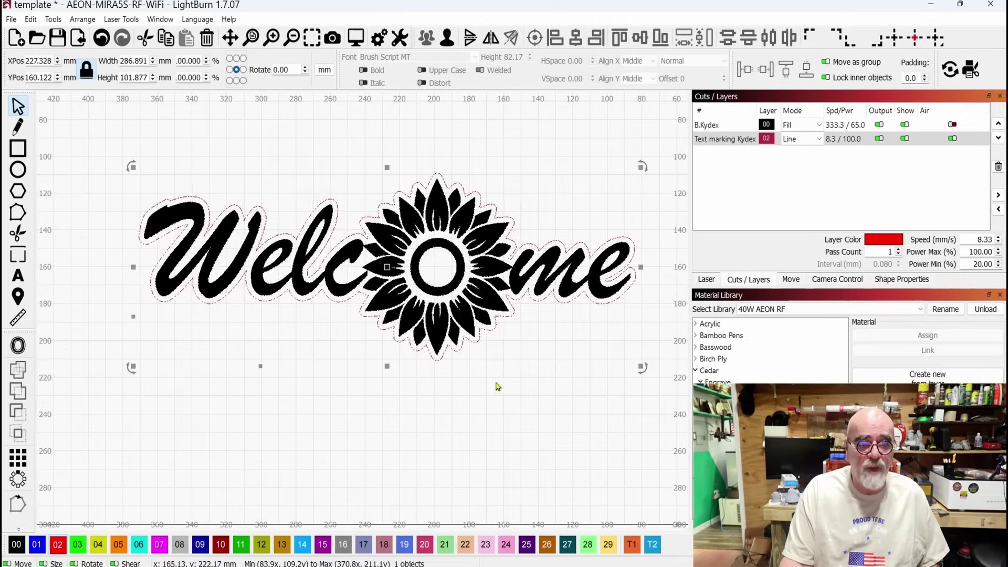
{"action": "left_click", "coordinate": [446, 38]}
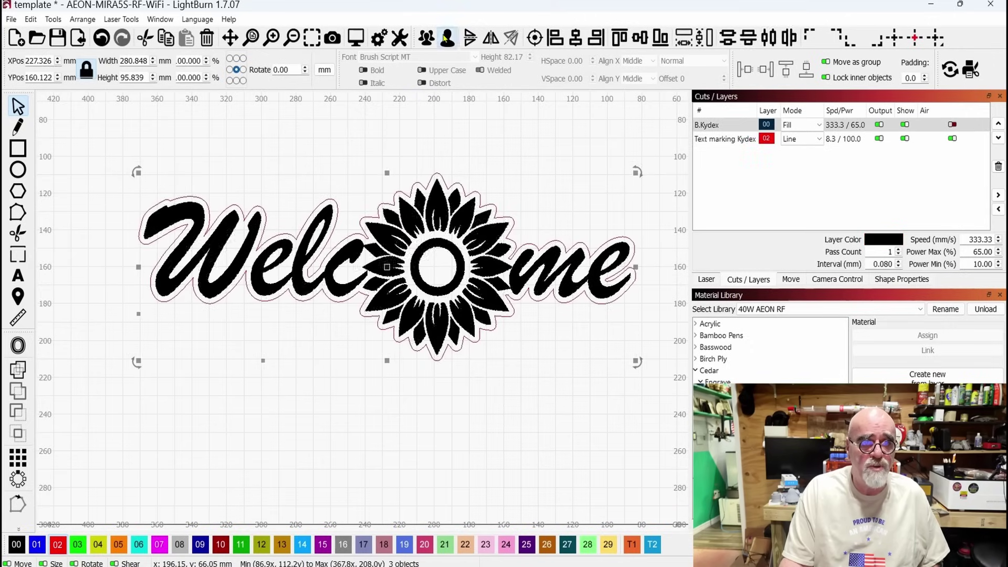
{"action": "left_click", "coordinate": [570, 401]}
{"action": "left_click", "coordinate": [475, 239]}
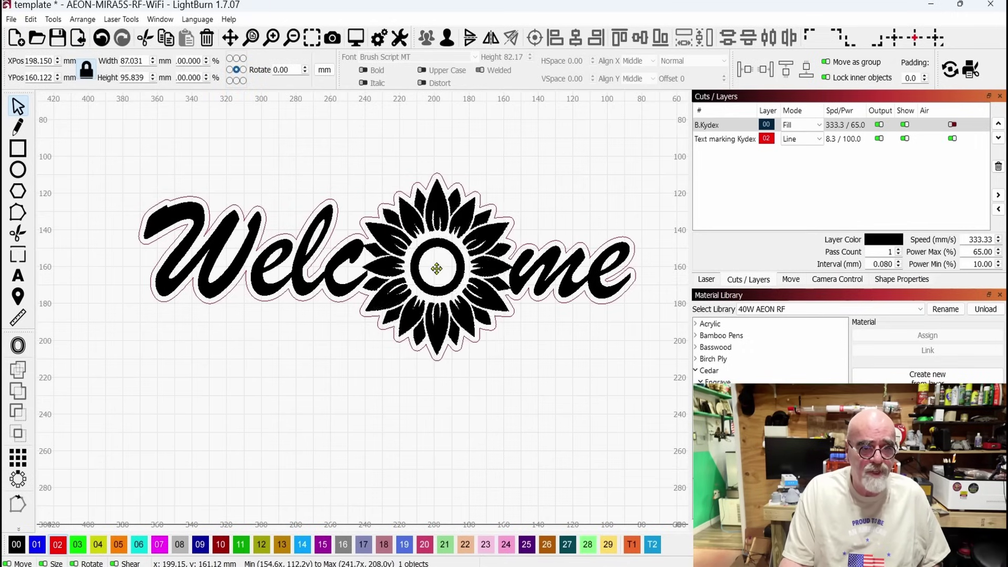
{"action": "left_click_drag", "start_coordinate": [437, 269], "coordinate": [472, 269]}
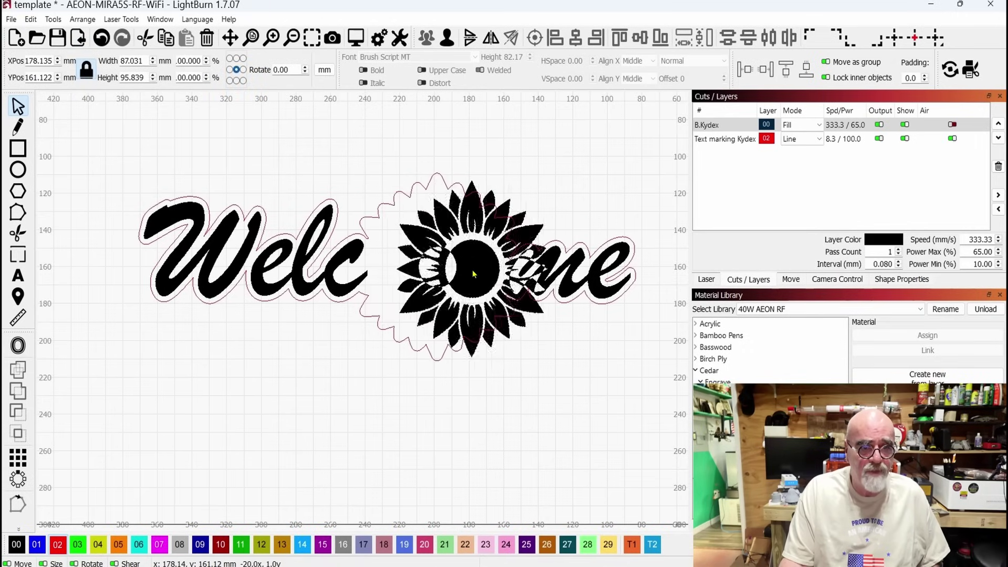
{"action": "left_click", "coordinate": [102, 38]}
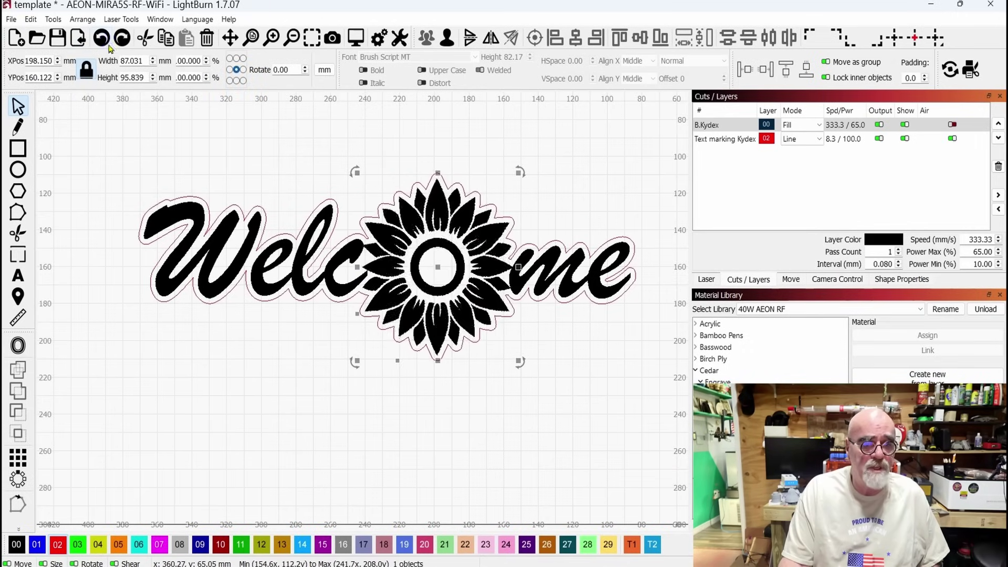
{"action": "left_click", "coordinate": [162, 21]}
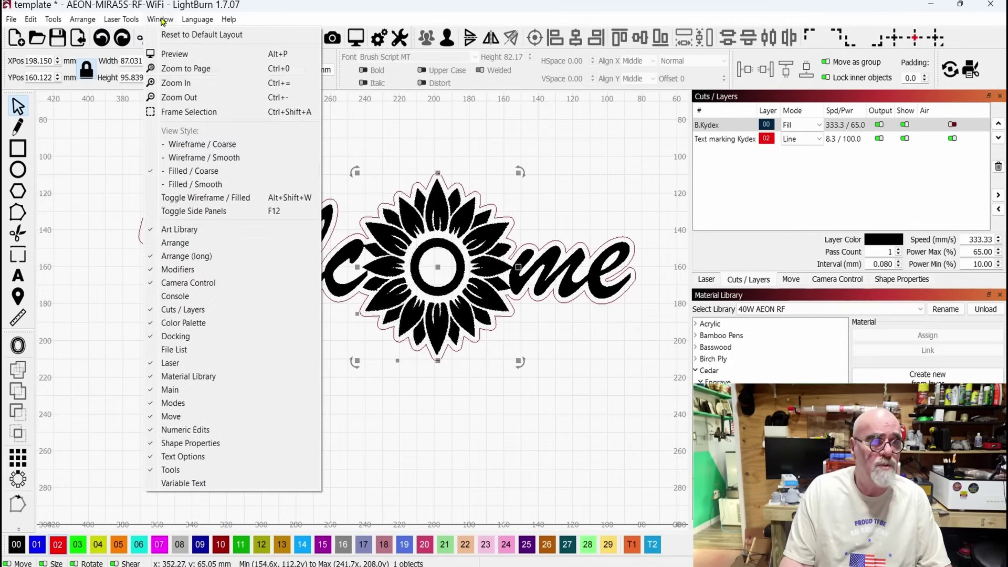
Switch to outline display, then group and ungroup the sunflower's centre circles.
{"action": "left_click", "coordinate": [220, 161]}
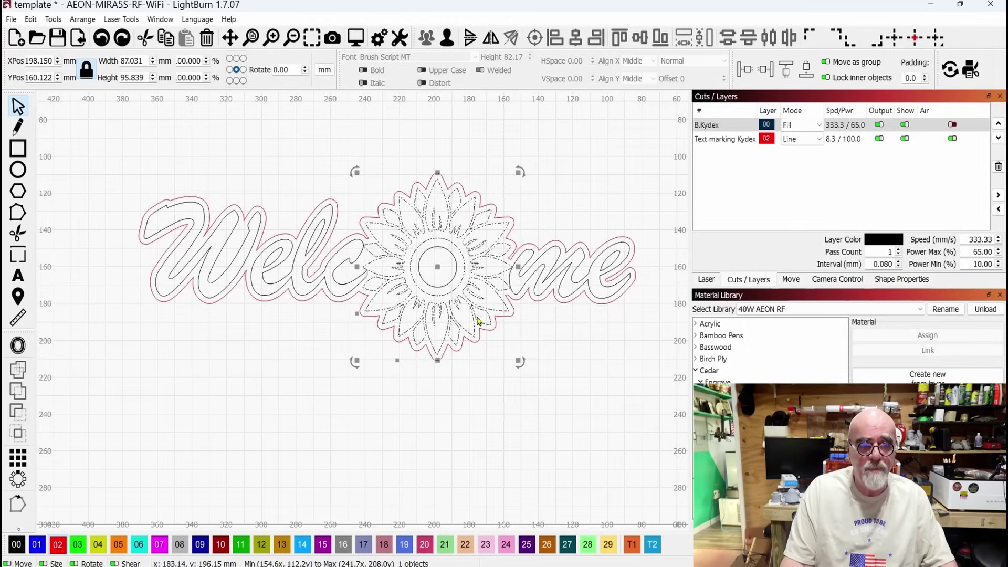
{"action": "left_click", "coordinate": [451, 253], "text": "shift"}
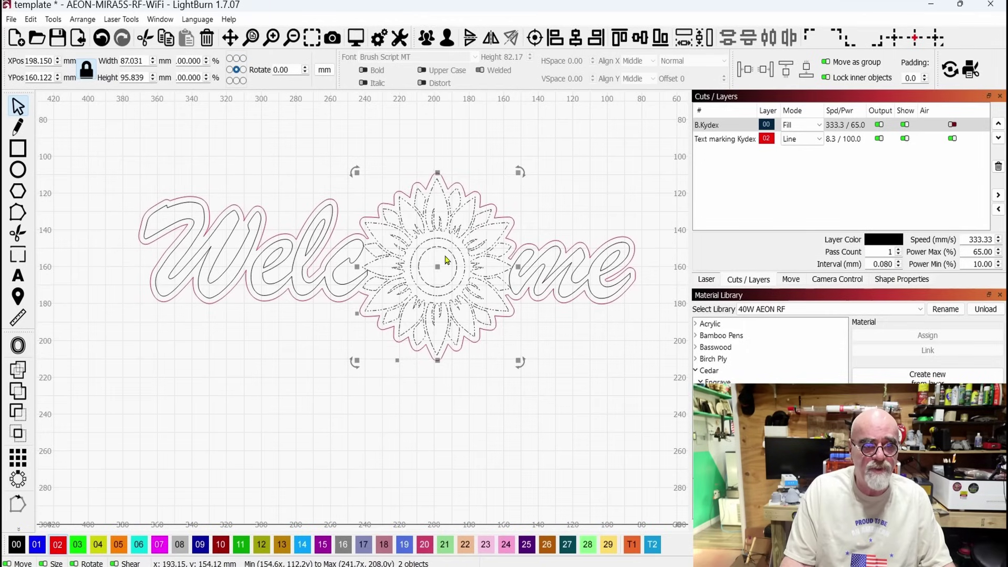
{"action": "left_click", "coordinate": [426, 40]}
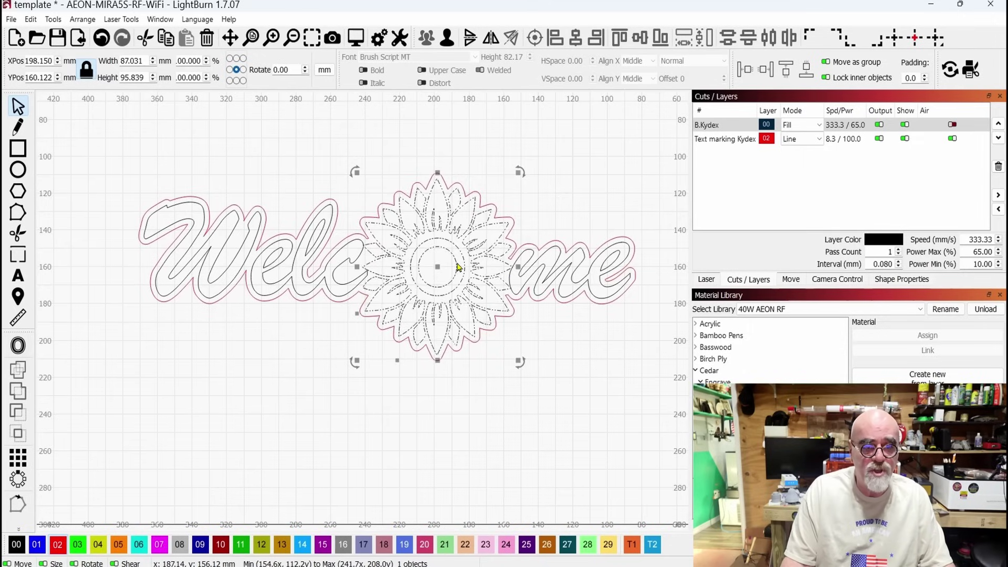
{"action": "left_click", "coordinate": [447, 39]}
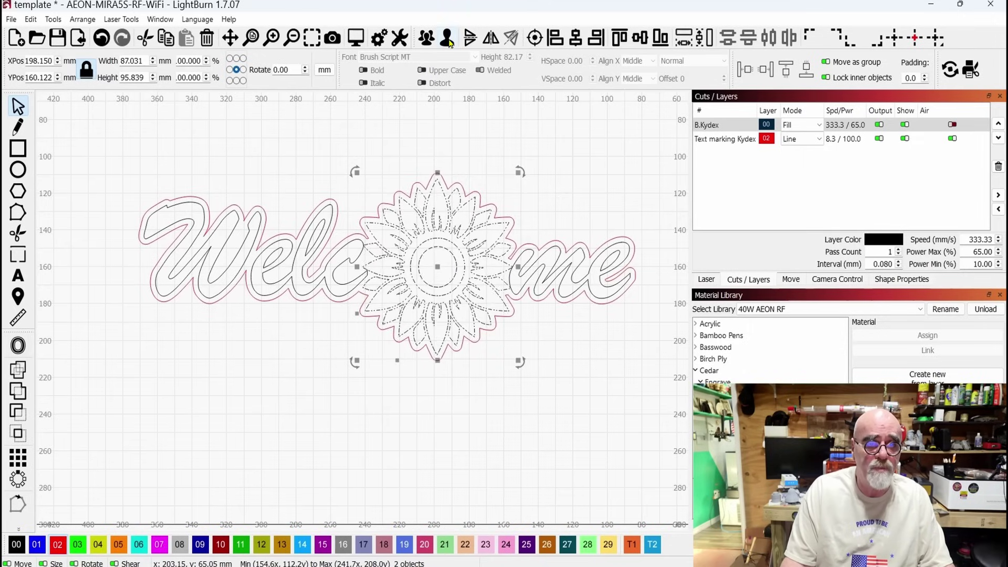
{"action": "left_click", "coordinate": [569, 140]}
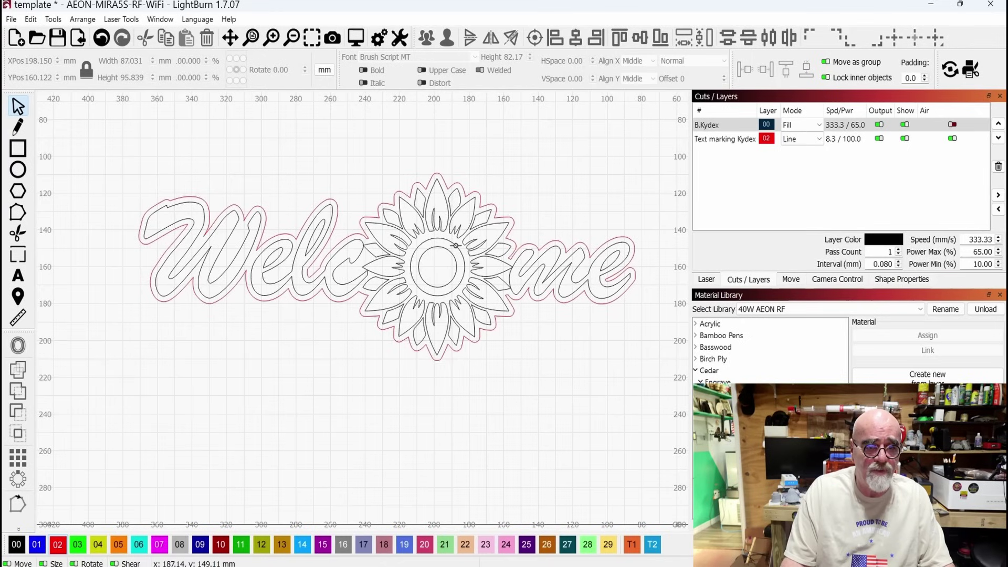
Narrow the two centre rings to about 24.5 × 31 mm and tilt them roughly 7.7°.
{"action": "left_click", "coordinate": [452, 249]}
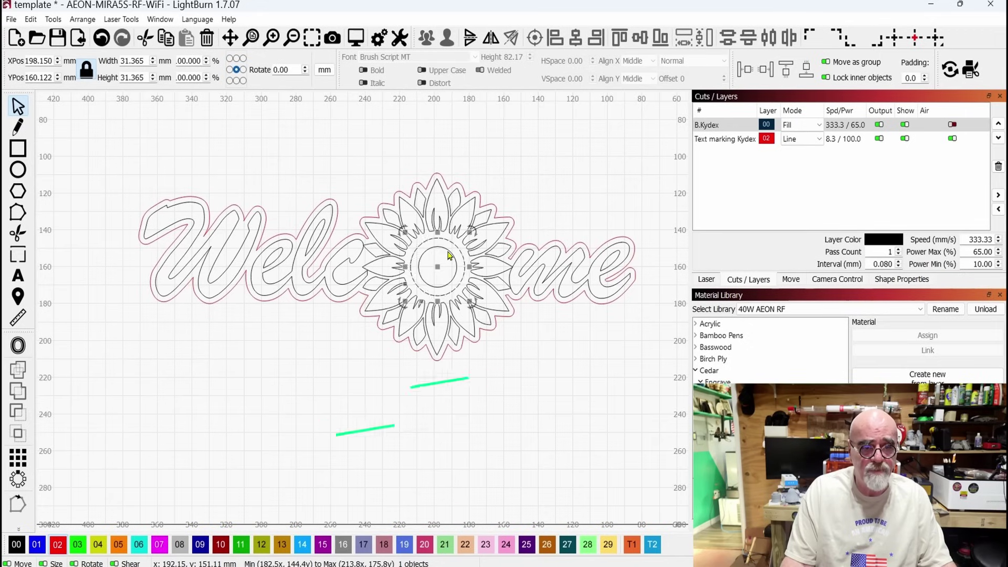
{"action": "left_click", "coordinate": [476, 274], "text": "shift"}
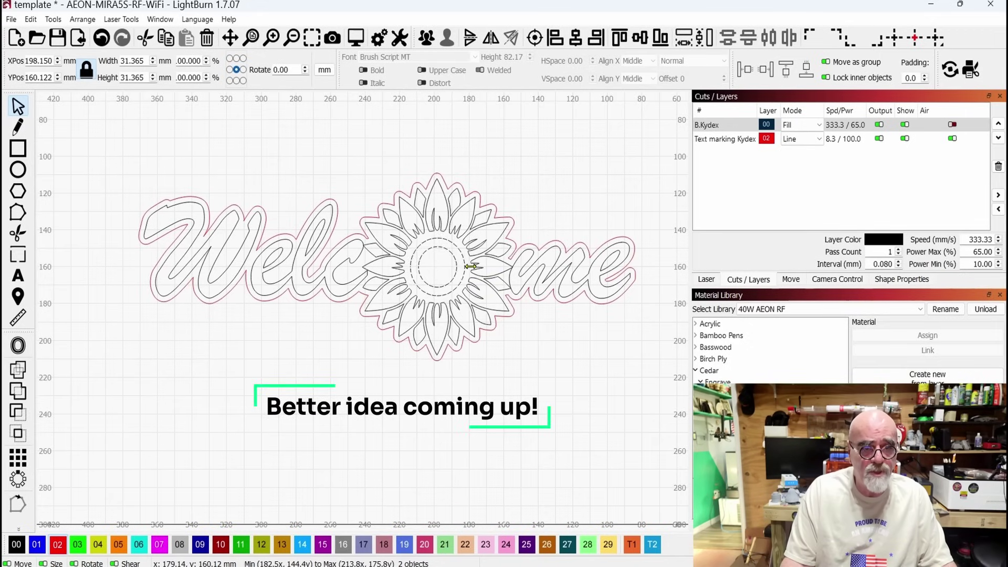
{"action": "left_click_drag", "start_coordinate": [470, 266], "coordinate": [463, 267]}
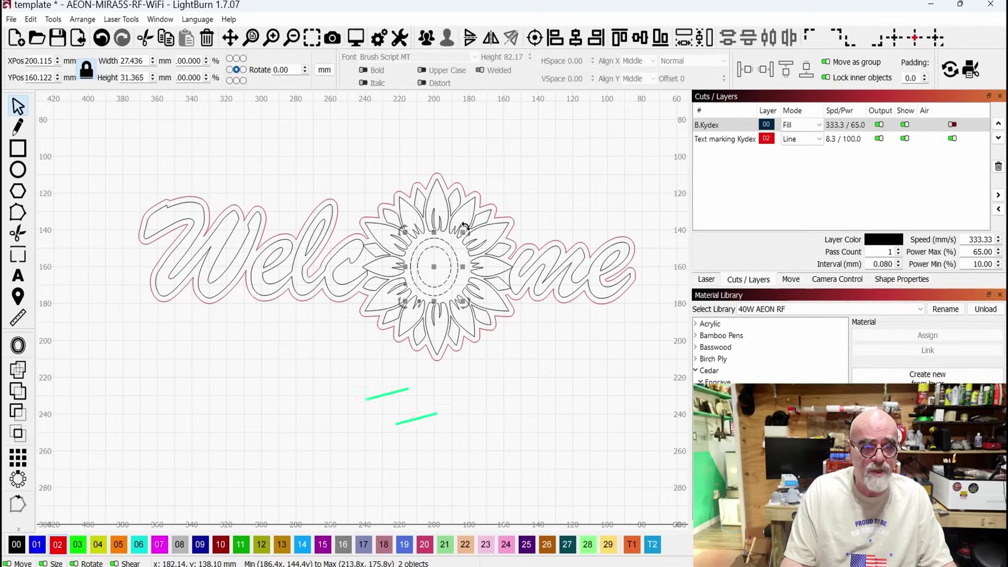
{"action": "left_click_drag", "start_coordinate": [465, 227], "coordinate": [435, 265]}
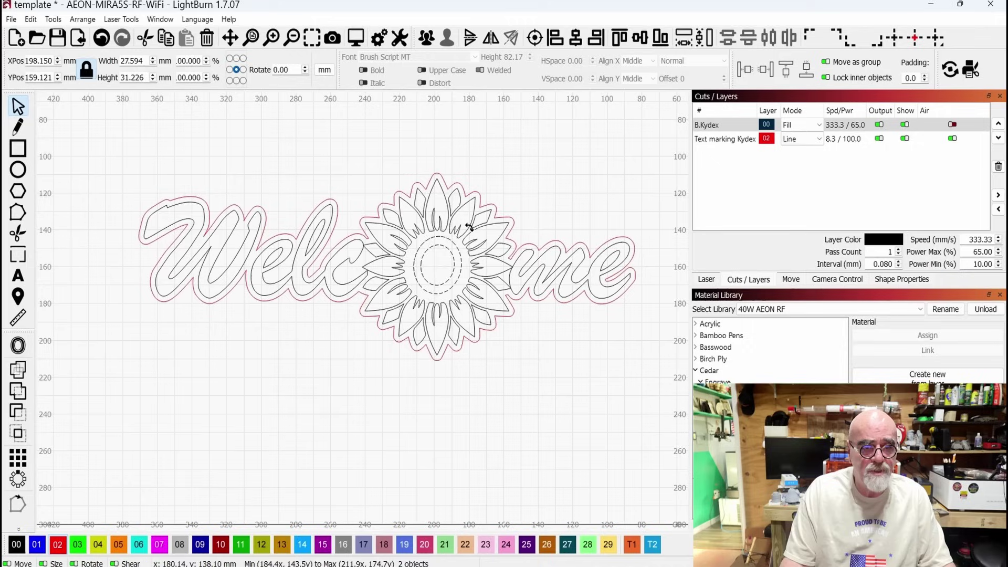
{"action": "left_click_drag", "start_coordinate": [469, 227], "coordinate": [460, 267]}
{"action": "left_click", "coordinate": [503, 207]}
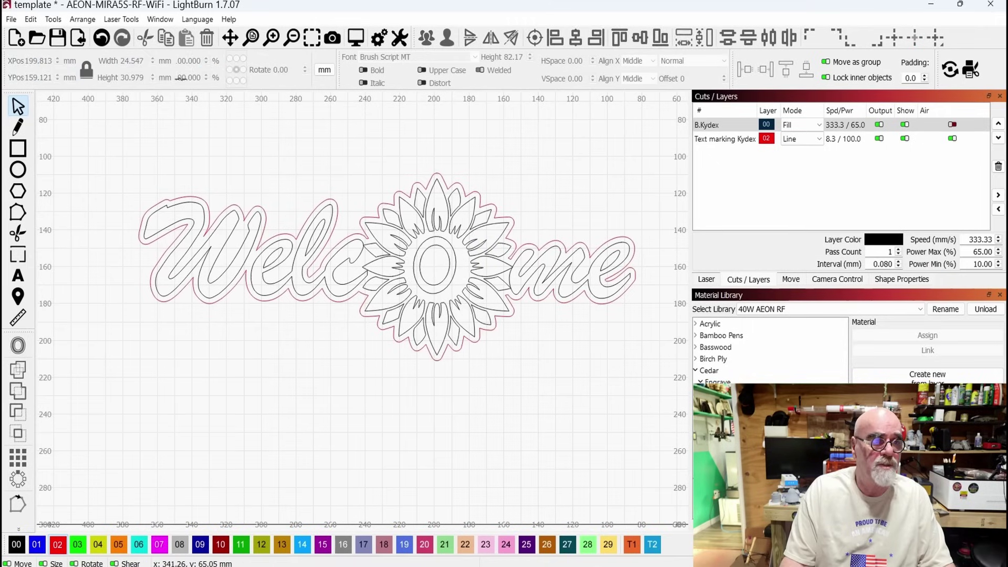
{"action": "left_click", "coordinate": [161, 18]}
Switch to Filled / Coarse display, zoom out, and make the red Text marking Kydex layer current.
{"action": "left_click", "coordinate": [191, 170]}
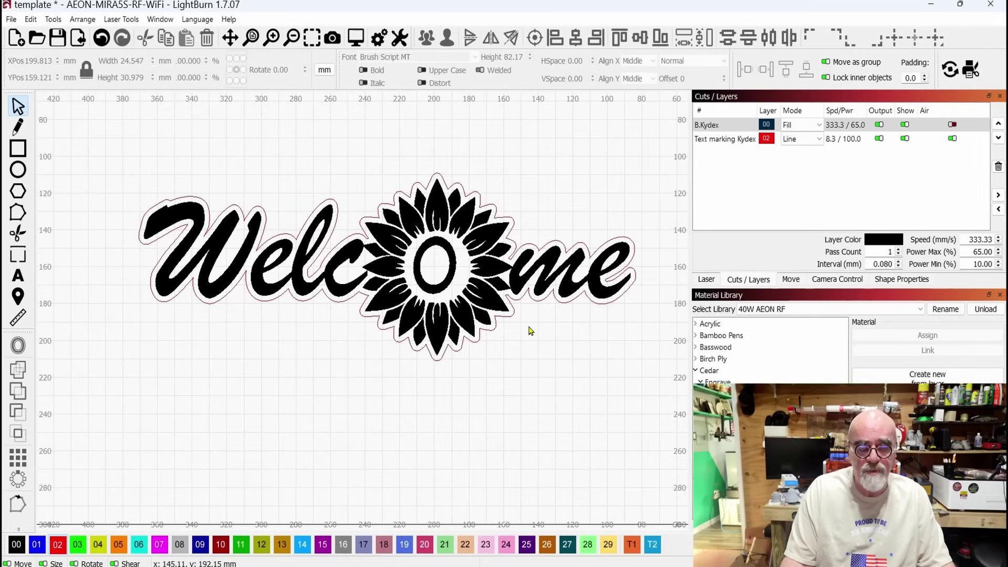
{"action": "scroll", "coordinate": [531, 331], "scroll_direction": "down", "scroll_amount": 3}
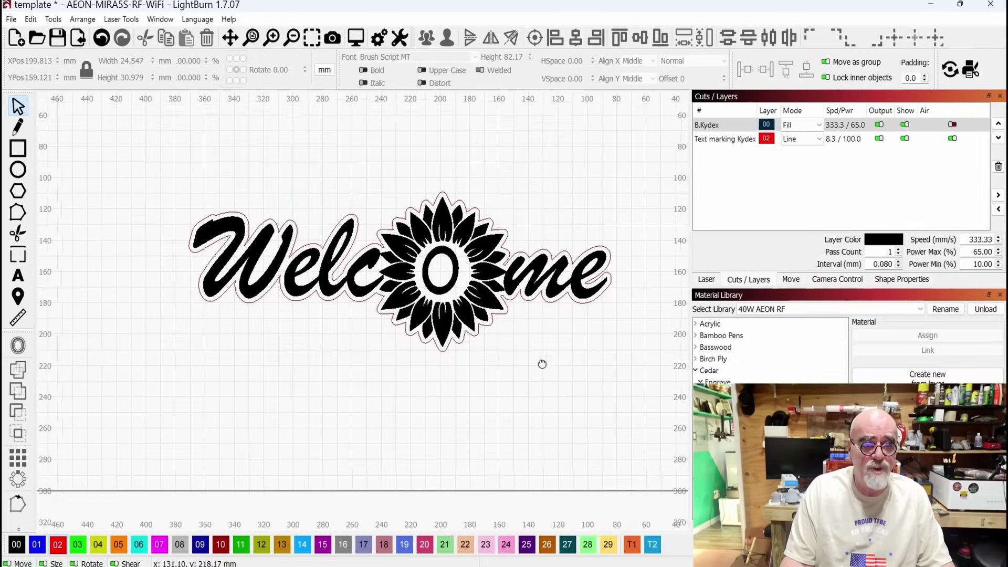
{"action": "left_click", "coordinate": [517, 339]}
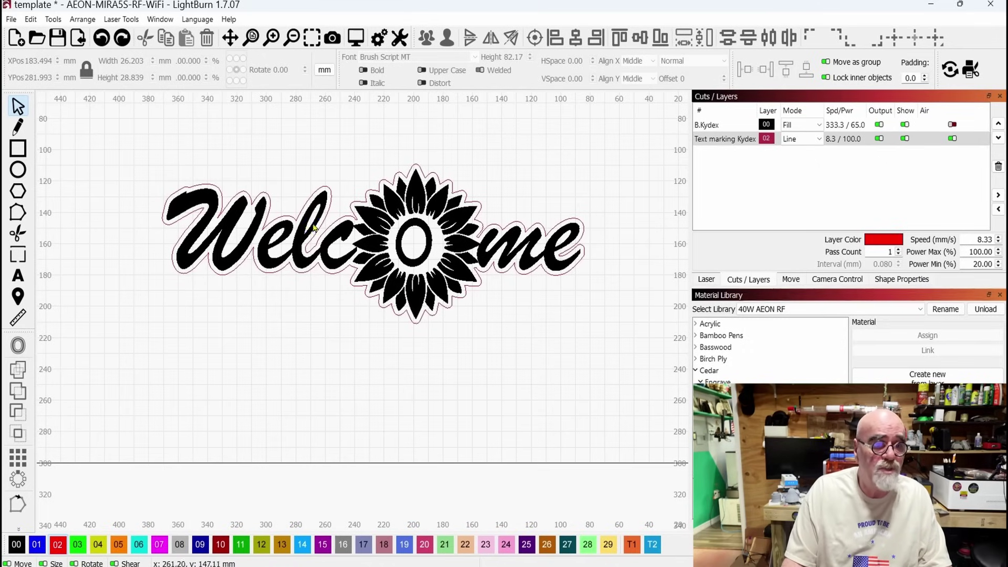
Add a script letter 'a' below the design and put it on the black B.Kydex layer 00.
{"action": "left_click", "coordinate": [18, 276]}
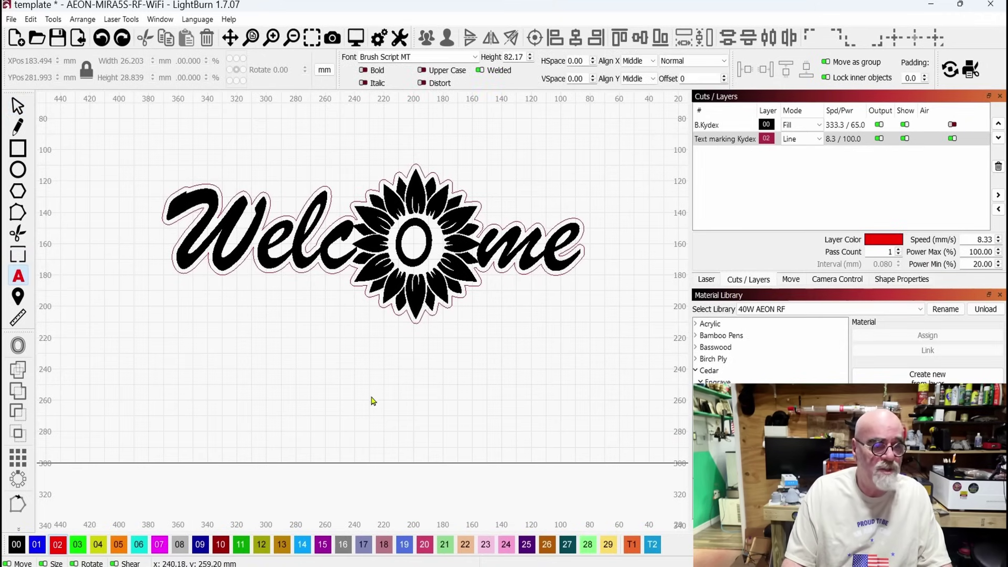
{"action": "left_click", "coordinate": [404, 394]}
{"action": "type", "text": "a"}
{"action": "left_click", "coordinate": [18, 107]}
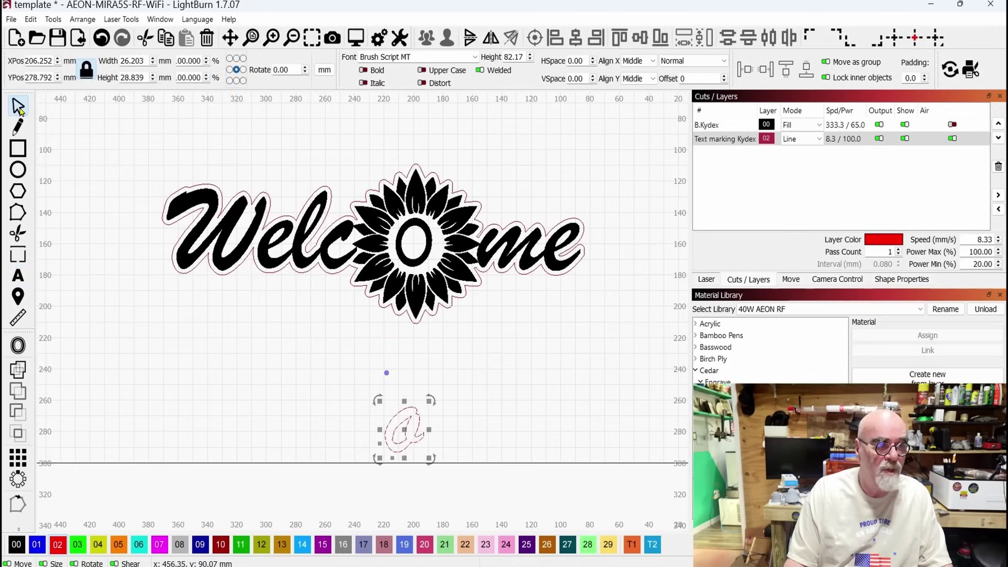
{"action": "left_click", "coordinate": [16, 544]}
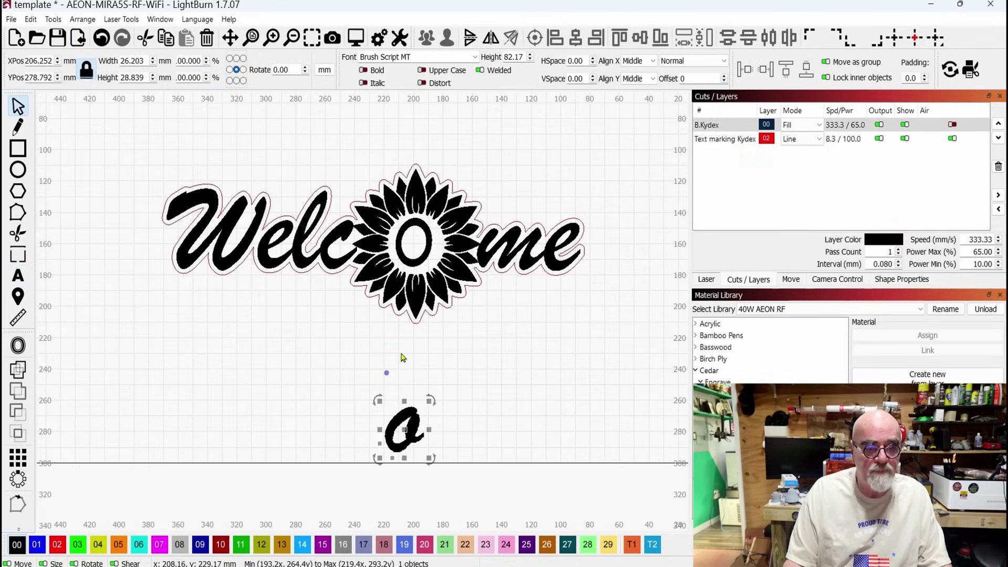
Switch to outline display and delete the sunflower's inner circle.
{"action": "left_click", "coordinate": [160, 19]}
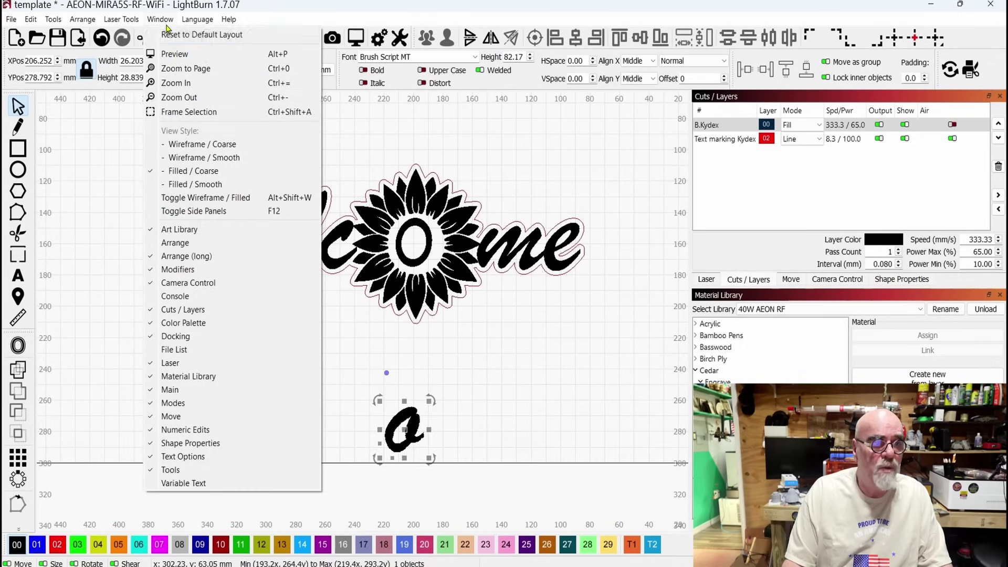
{"action": "left_click", "coordinate": [196, 158]}
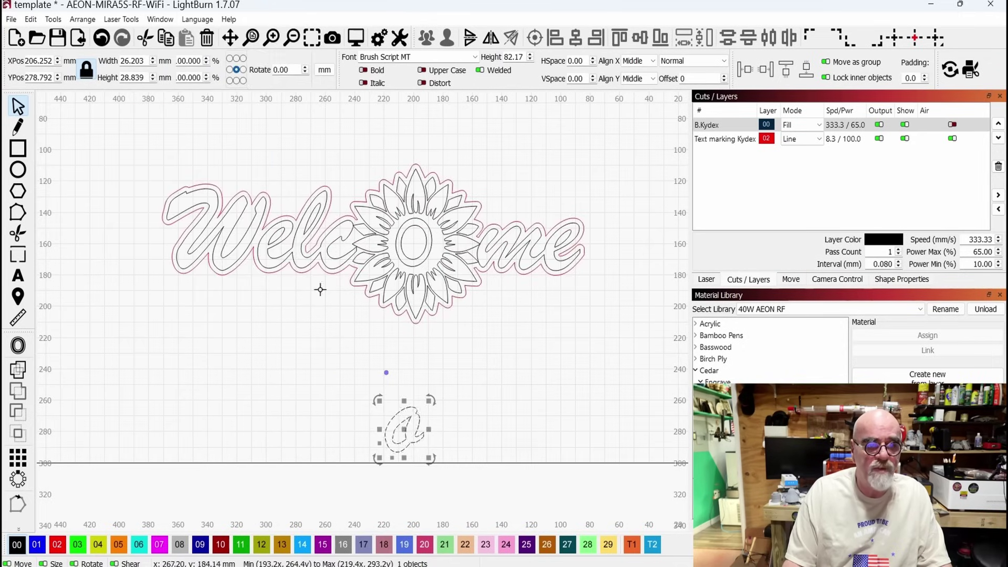
{"action": "left_click", "coordinate": [514, 346]}
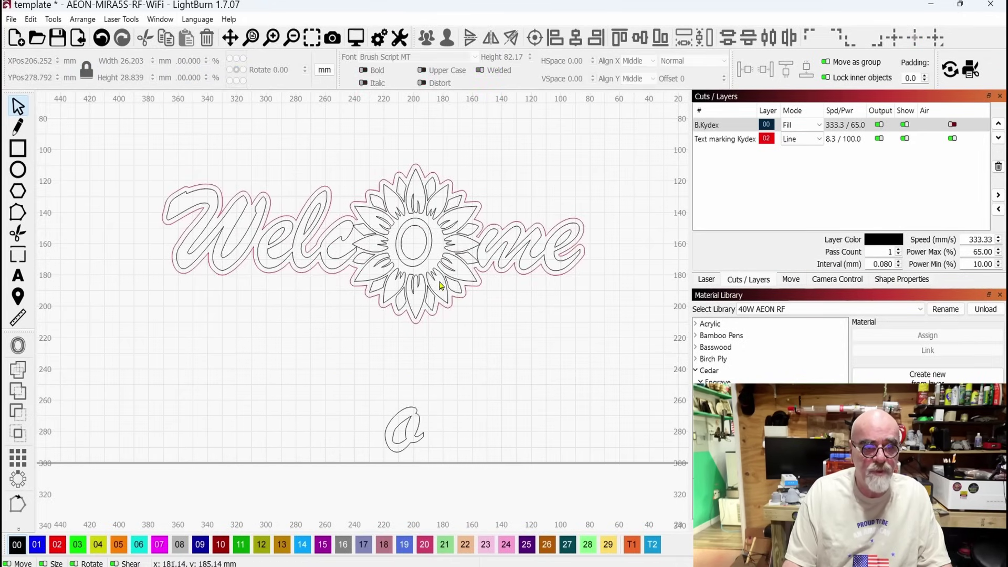
{"action": "left_click", "coordinate": [441, 254]}
{"action": "key", "text": "Delete"}
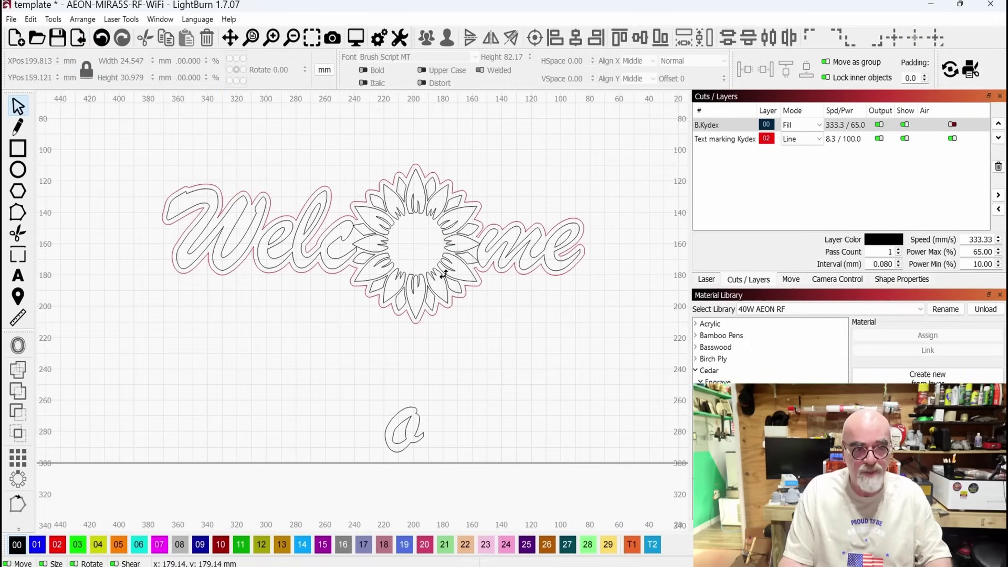
Move the script letter into the sunflower's centre, nudging it left until centred.
{"action": "left_click", "coordinate": [413, 442]}
{"action": "left_click_drag", "start_coordinate": [412, 443], "coordinate": [506, 245]}
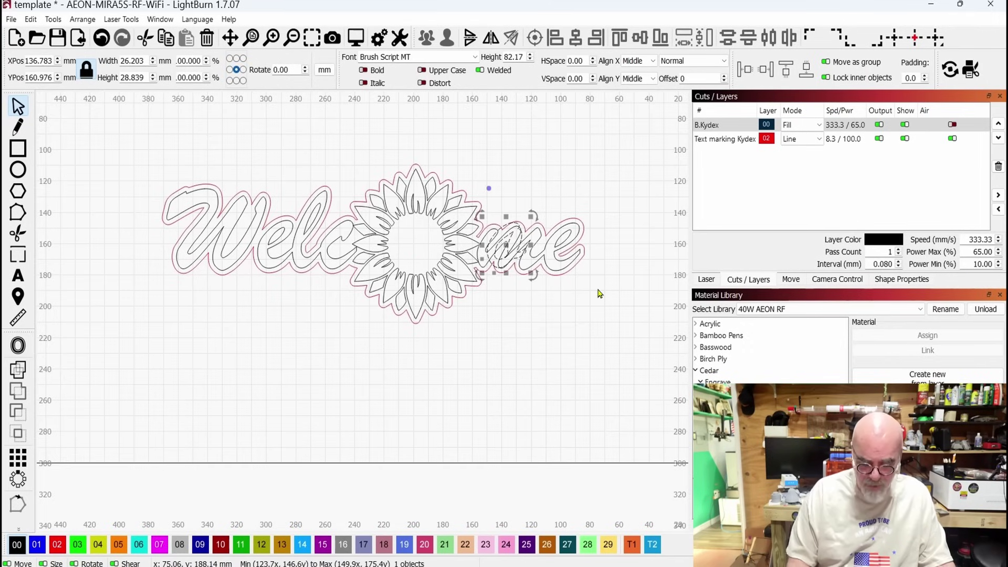
{"action": "key", "text": "Left"}
{"action": "key", "text": "Left"}
{"action": "key", "text": "Left"}
{"action": "key", "text": "Left"}
{"action": "key", "text": "Left"}
{"action": "key", "text": "Left"}
{"action": "key", "text": "Left"}
{"action": "key", "text": "Left"}
{"action": "key", "text": "Left"}
{"action": "key", "text": "Left"}
{"action": "key", "text": "Left"}
{"action": "key", "text": "Left"}
{"action": "key", "text": "Left"}
{"action": "key", "text": "Left"}
{"action": "key", "text": "Left"}
{"action": "key", "text": "Left"}
{"action": "key", "text": "Left"}
{"action": "key", "text": "Left"}
{"action": "key", "text": "Left"}
{"action": "key", "text": "Left"}
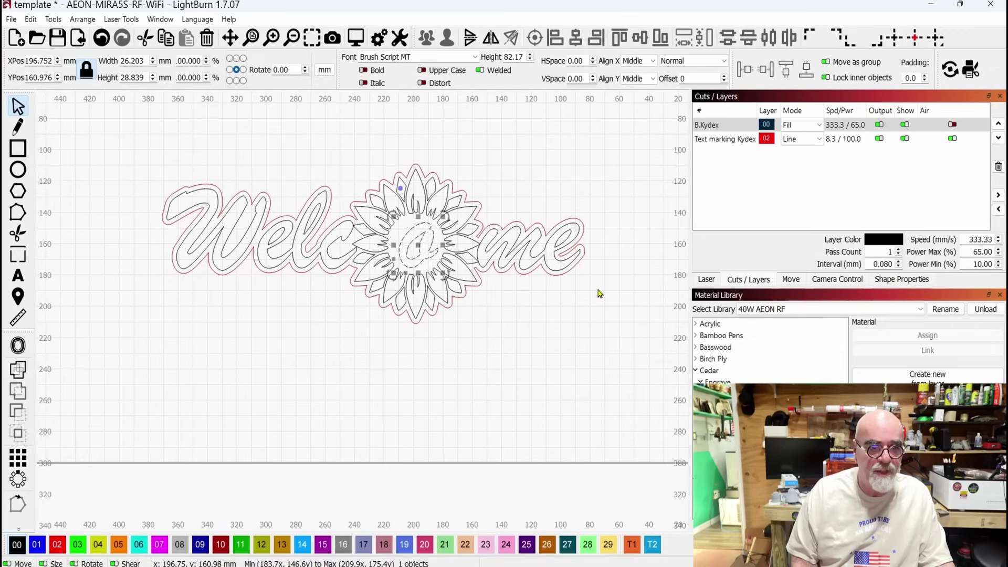
{"action": "key", "text": "Left"}
{"action": "left_click", "coordinate": [600, 294]}
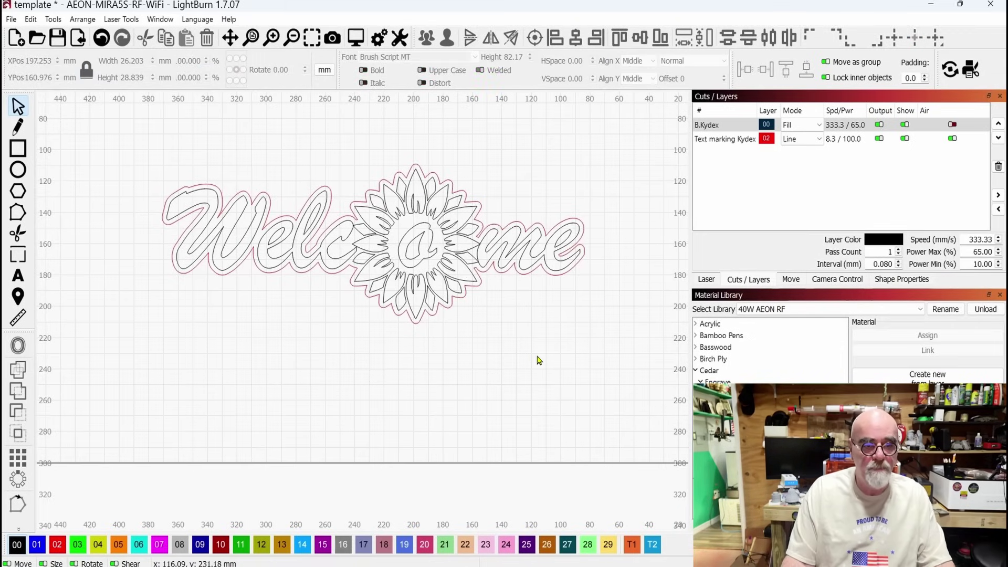
{"action": "left_click", "coordinate": [156, 19]}
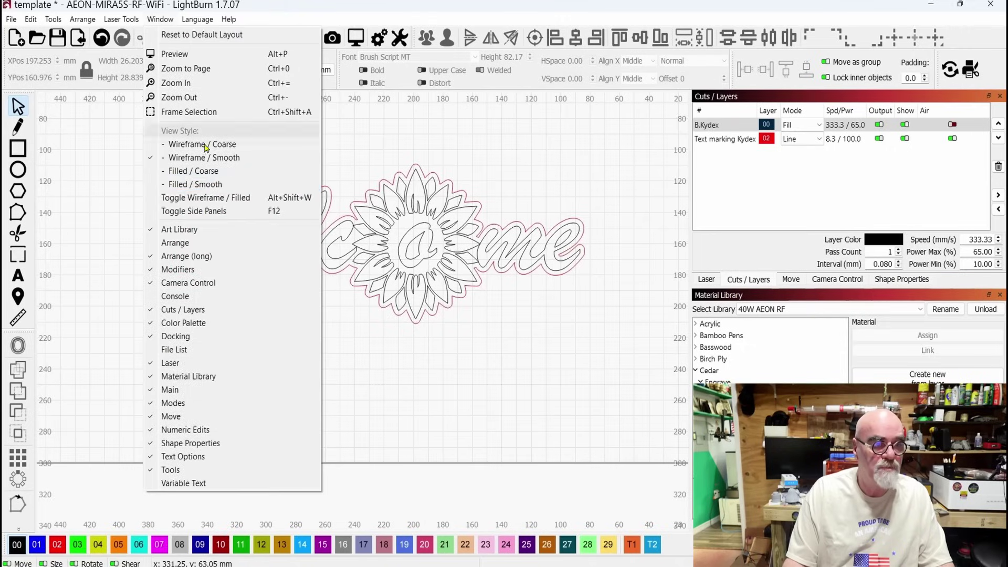
Switch back to Filled / Coarse display to show the solid black script letter inside the sunflower.
{"action": "left_click", "coordinate": [208, 169]}
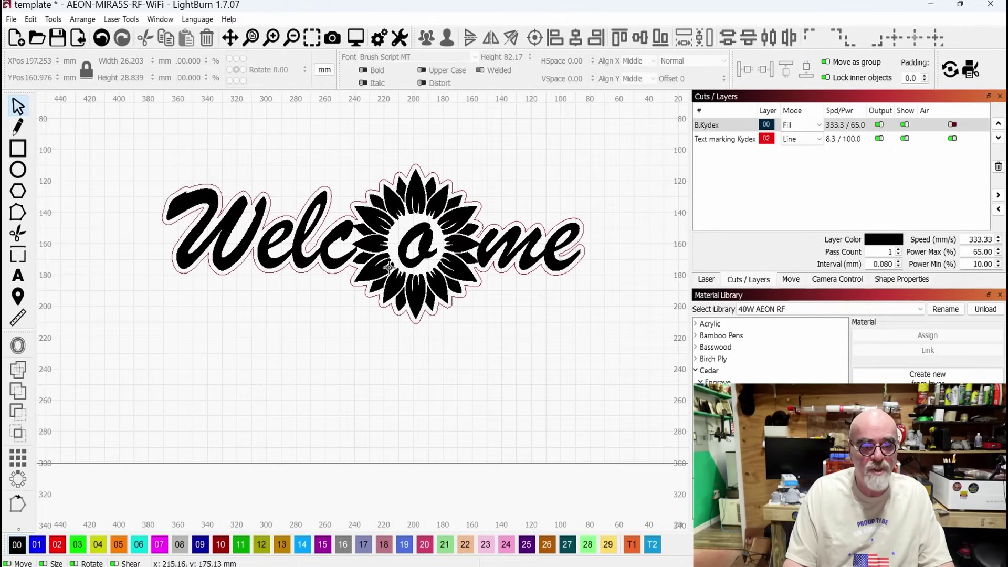